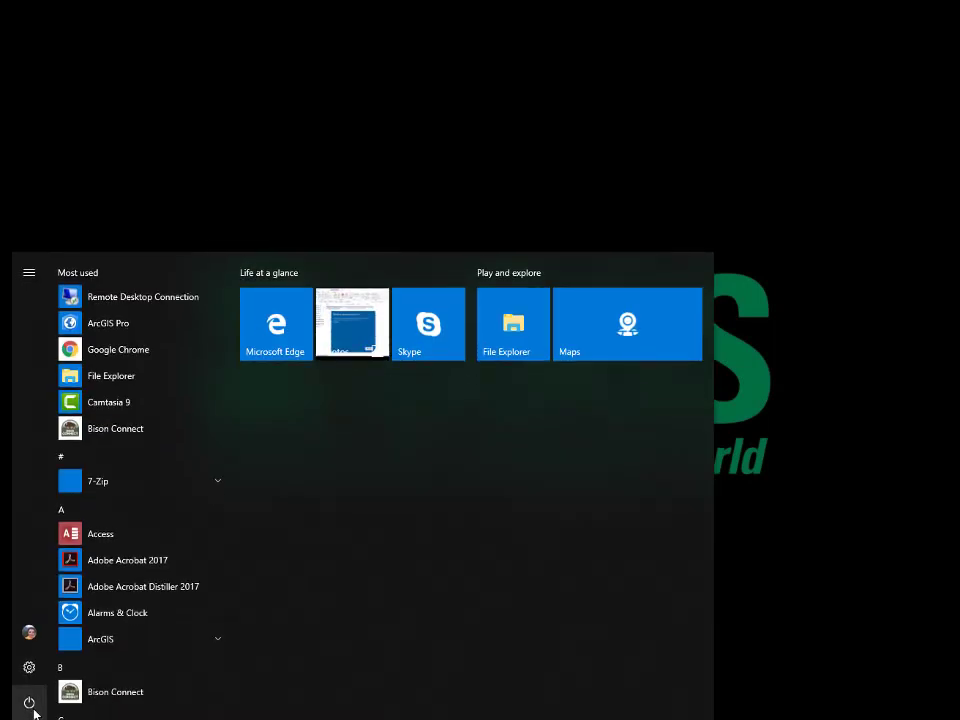
Step: Expand the ArcGIS apps folder in the Start menu to launch ArcGIS Pro
{"action": "left_click", "coordinate": [118, 645]}
{"action": "scroll", "coordinate": [118, 650], "scroll_direction": "down", "scroll_amount": 3}
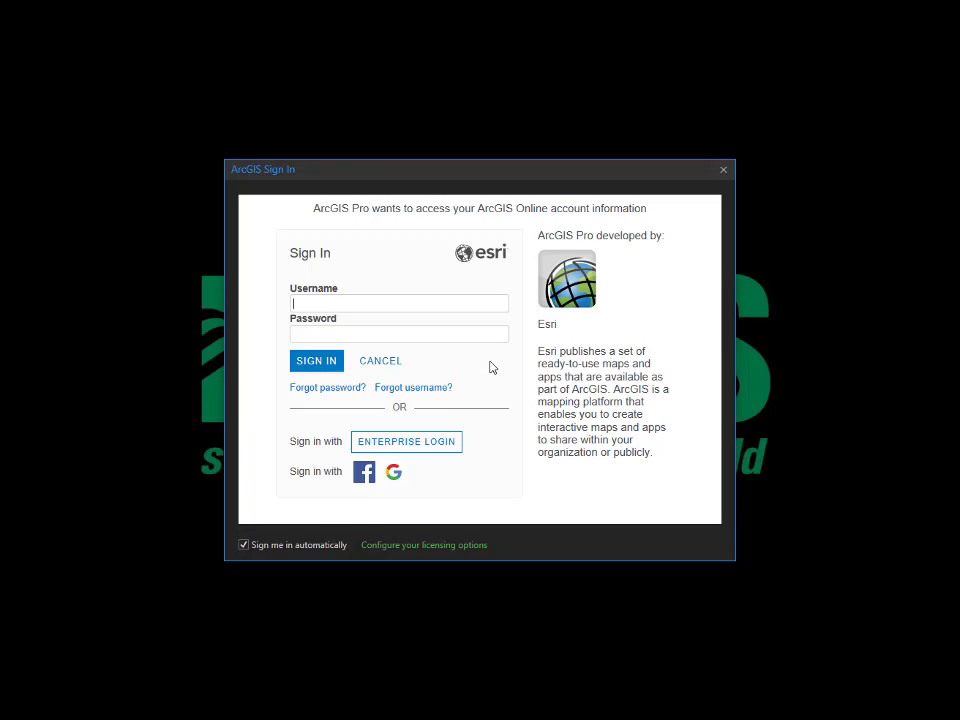
Step: Sign in to ArcGIS Pro with the ArcGIS Online account username and password
{"action": "left_click", "coordinate": [485, 336]}
{"action": "type", "text": "**************"}
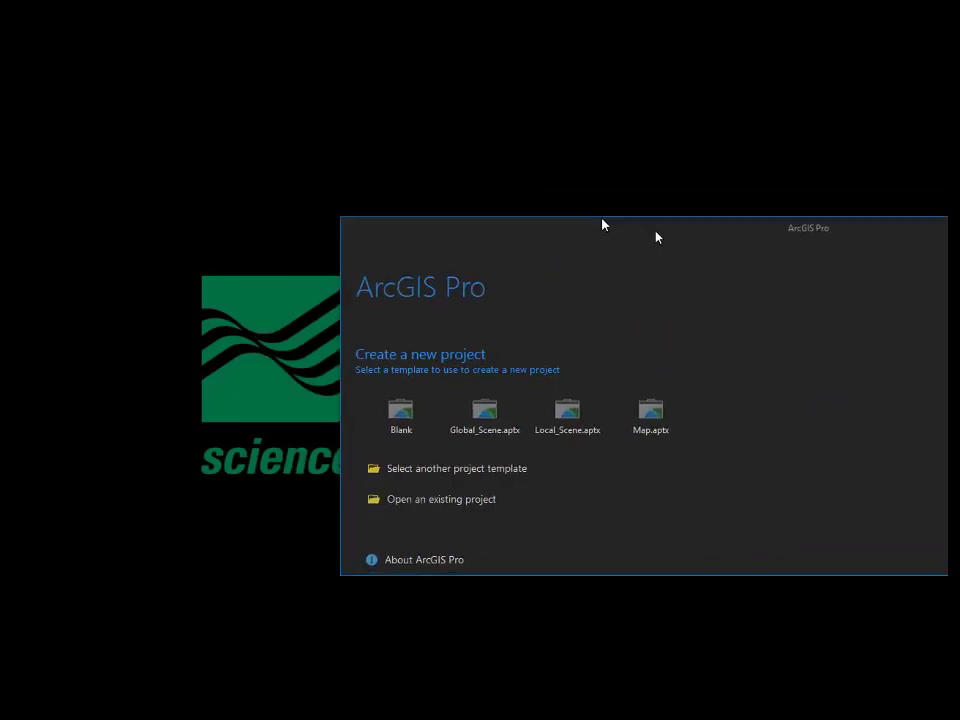
Step: Maximize the start window and begin a new project from the Map.aptx template
{"action": "left_click_drag", "start_coordinate": [602, 221], "coordinate": [531, 6]}
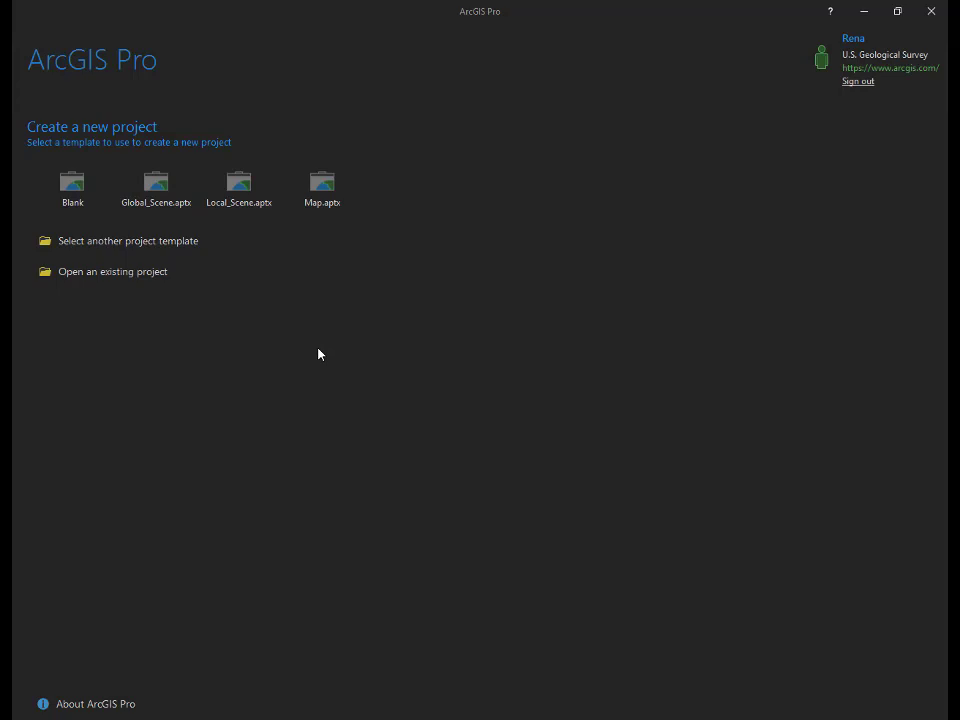
{"action": "left_click", "coordinate": [327, 190]}
Step: Name the project ArcGIS_Pro_LiDAR_Training_Lesson_1, save it in Desktop > ArcGIS Pro LAS Lesson, and create it
{"action": "double_click", "coordinate": [402, 335]}
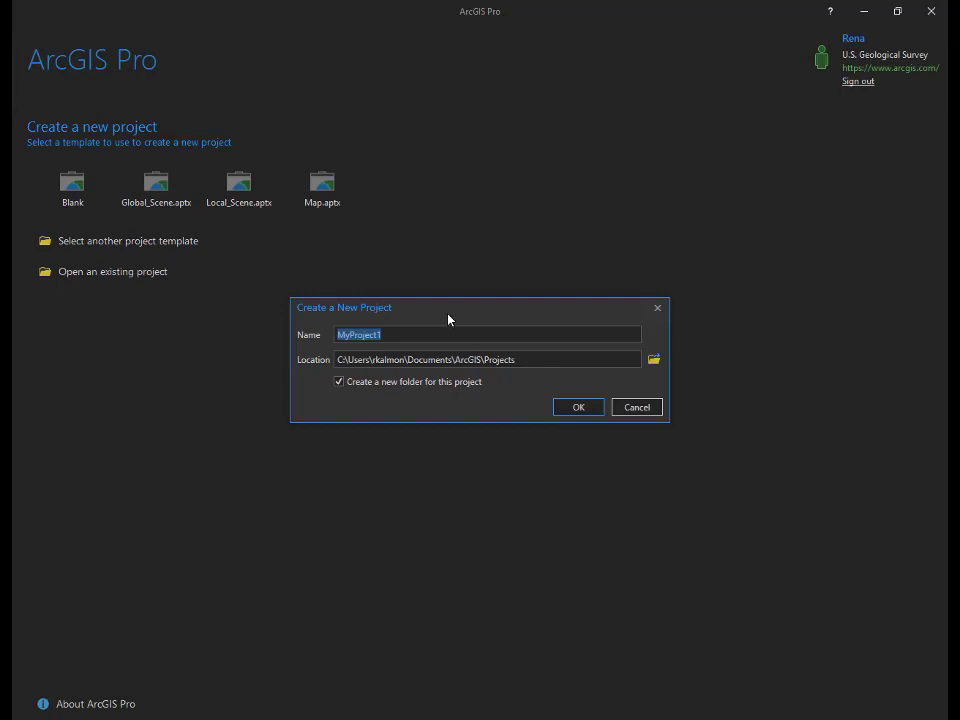
{"action": "type", "text": "ArcGIS_Pro_LiDAR_"}
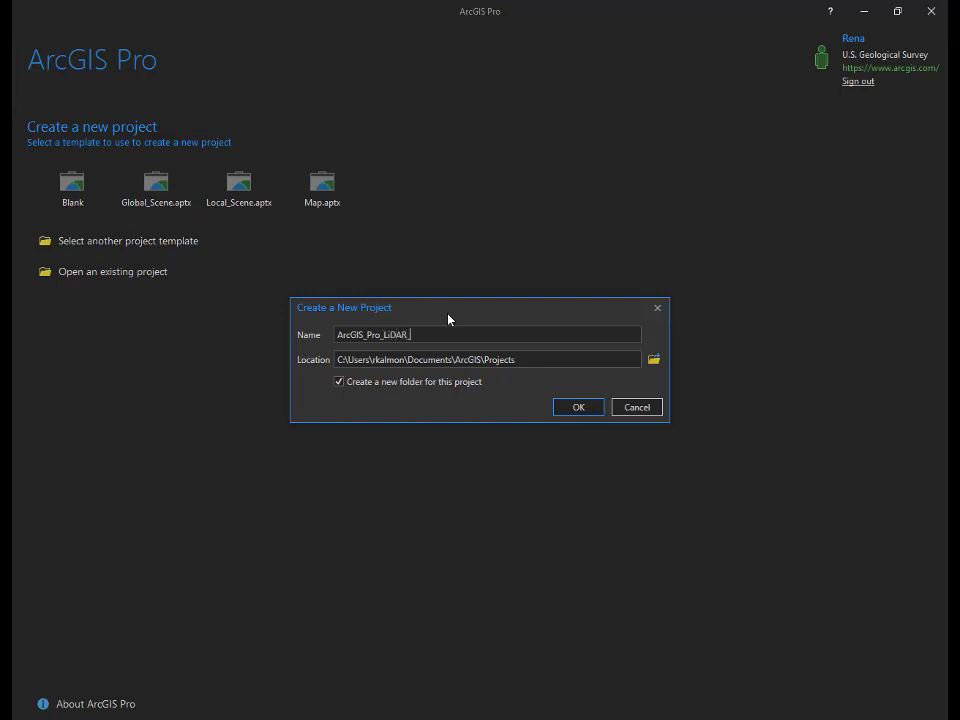
{"action": "type", "text": "Ti"}
{"action": "type", "text": "aining_Lesson_1"}
{"action": "left_click", "coordinate": [654, 359]}
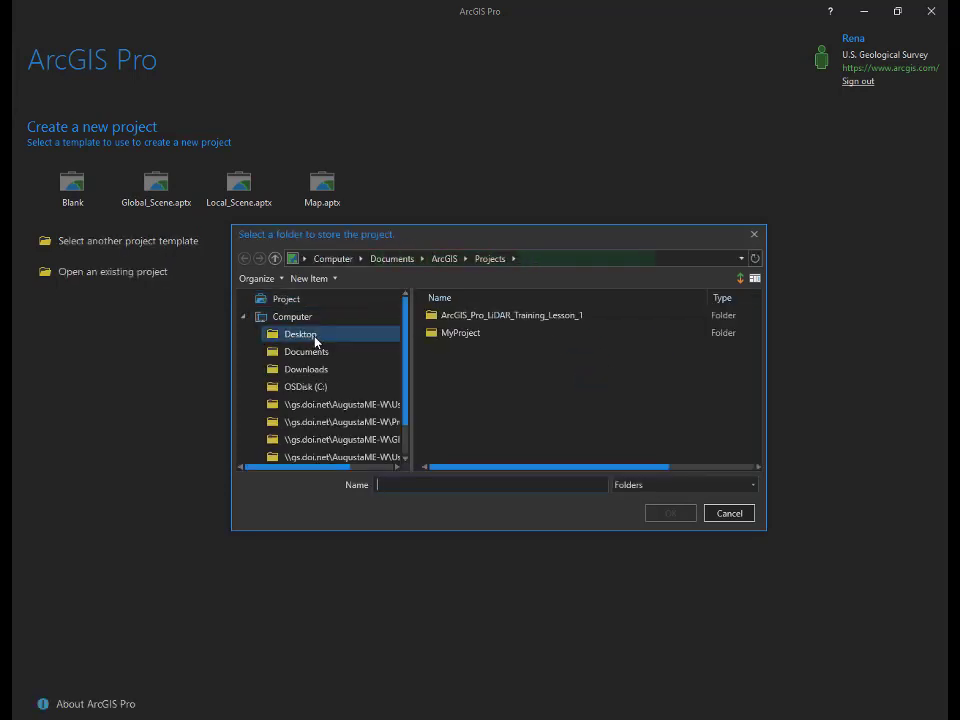
{"action": "left_click", "coordinate": [312, 336]}
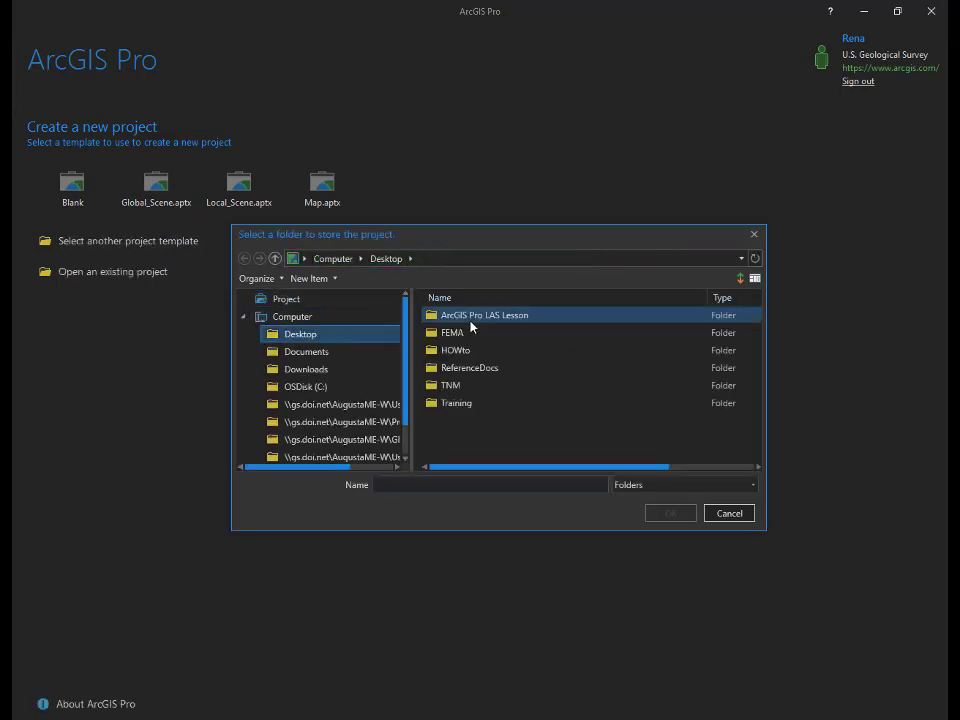
{"action": "double_click", "coordinate": [471, 322]}
{"action": "left_click", "coordinate": [670, 513]}
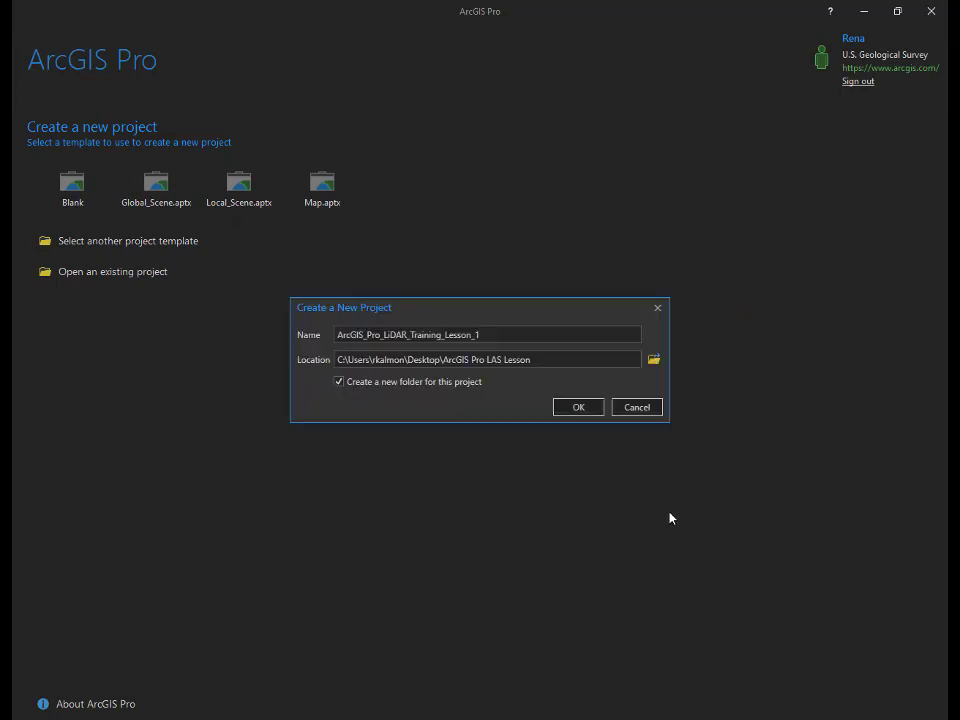
{"action": "left_click", "coordinate": [580, 408]}
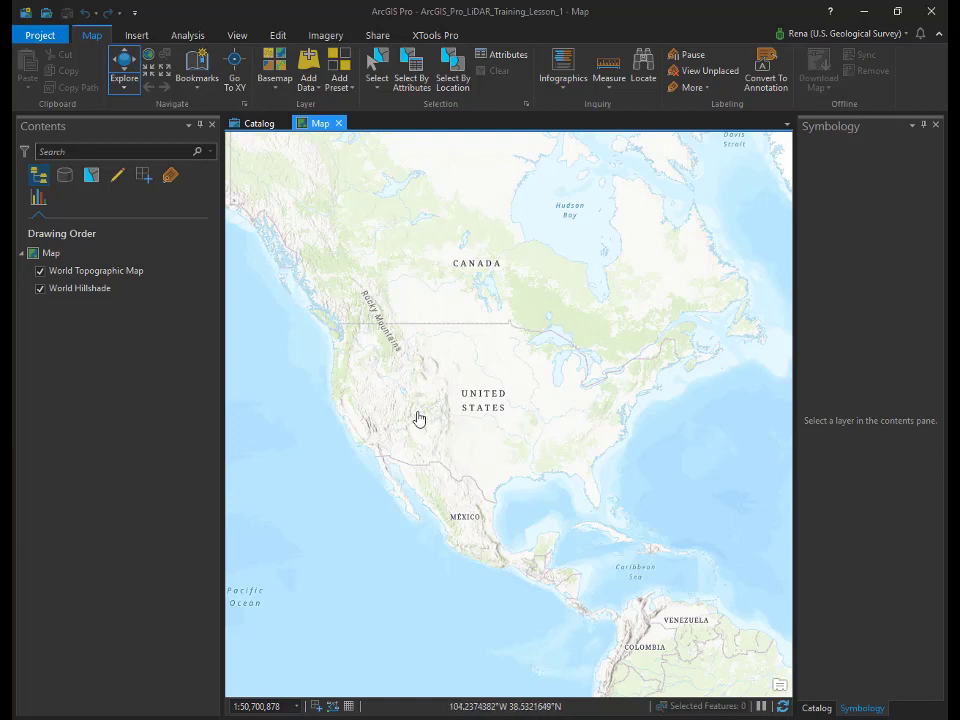
Step: Narrow the Contents pane so the North America map view gets more width
{"action": "left_click_drag", "start_coordinate": [224, 397], "coordinate": [189, 400]}
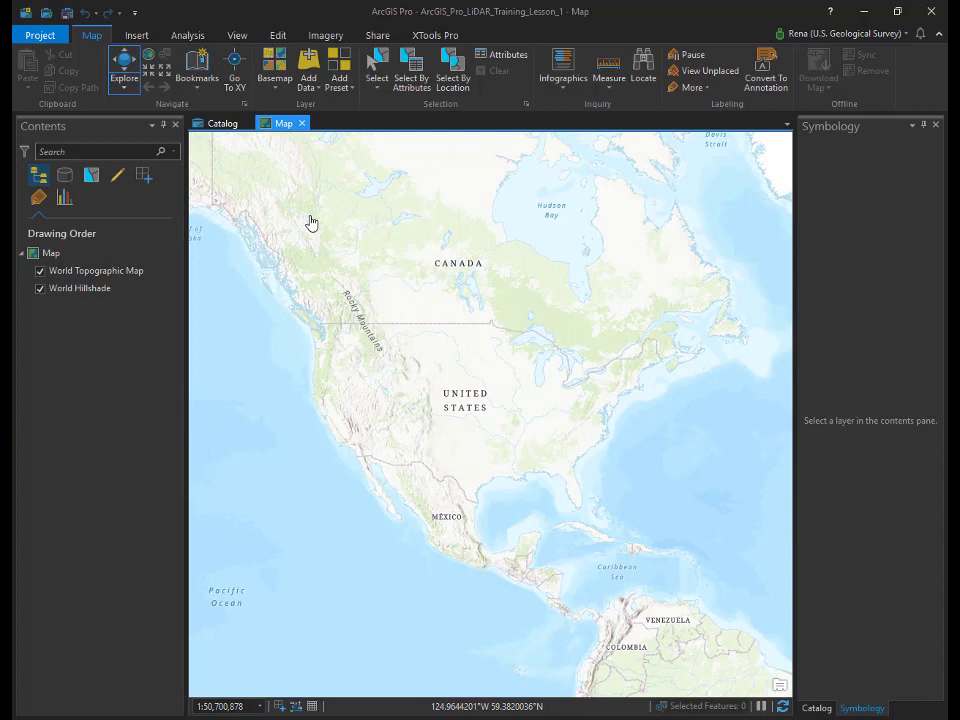
Step: Add the first LAS tile, USGS_LPC_CO_SoPlatteRiver_Lot5, from LAS_Tiles to the map
{"action": "left_click", "coordinate": [308, 68]}
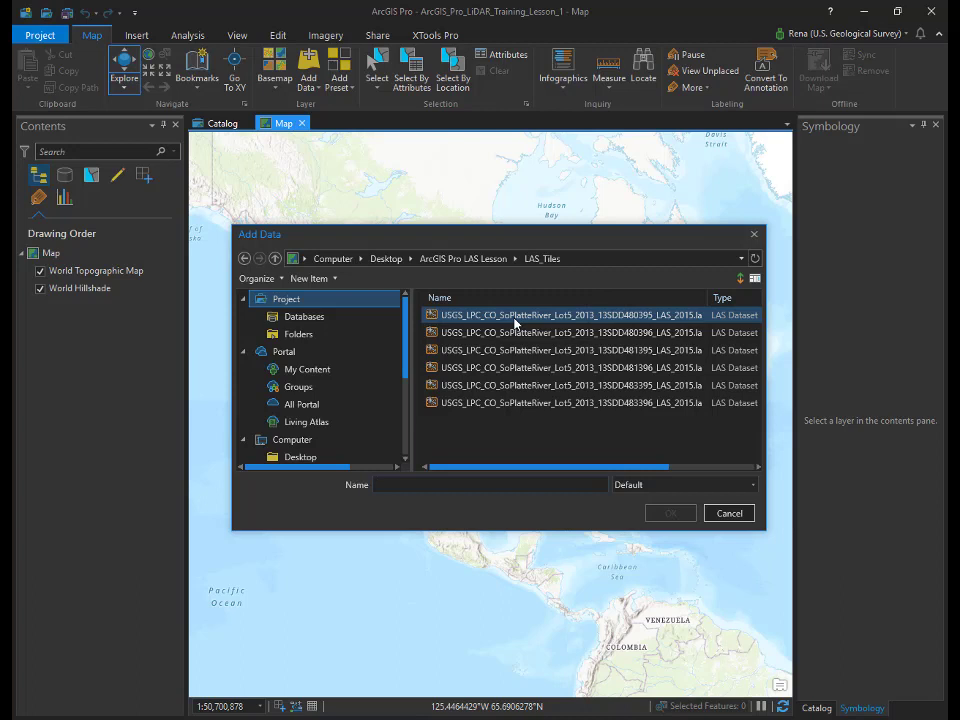
{"action": "left_click", "coordinate": [516, 322]}
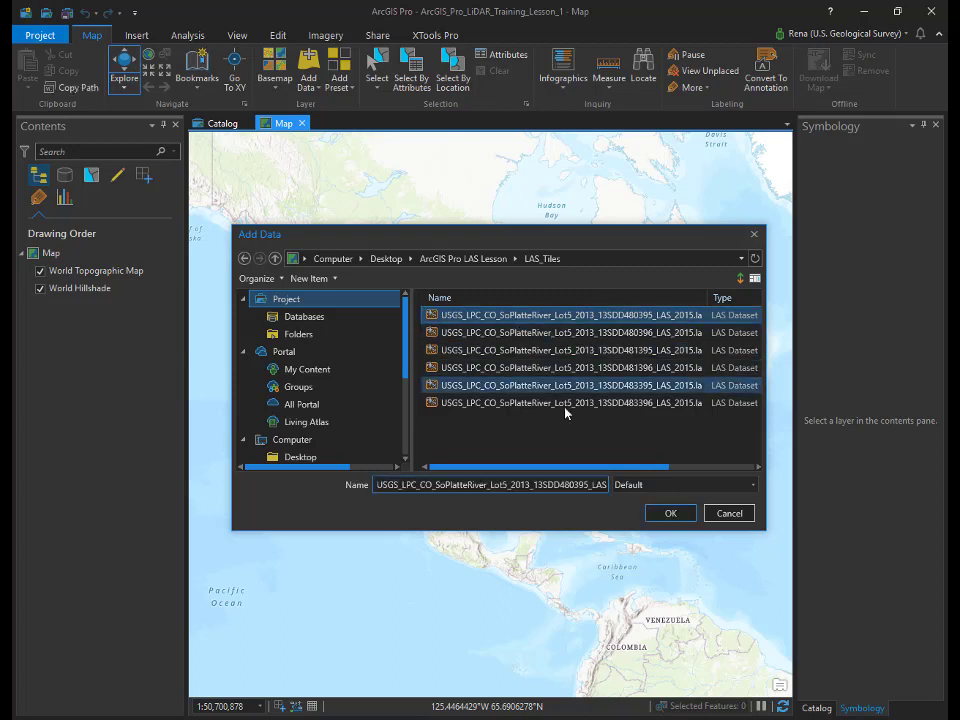
{"action": "left_click", "coordinate": [667, 513]}
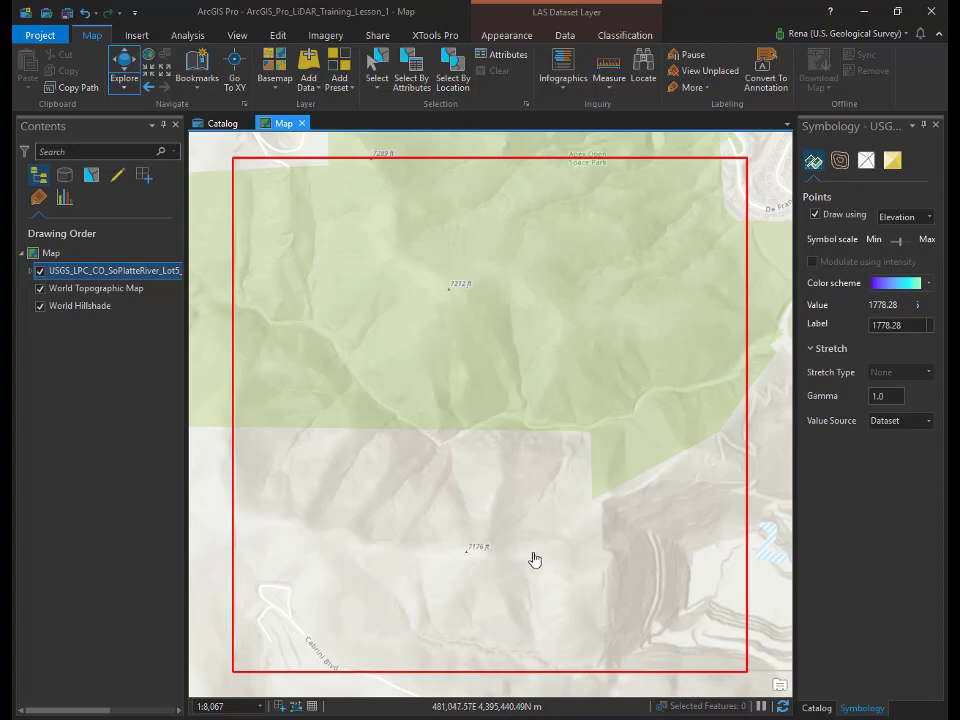
Step: Zoom the map to 1:4,000, expand the LAS layer's elevation legend, and show its appearance settings
{"action": "left_click", "coordinate": [205, 706]}
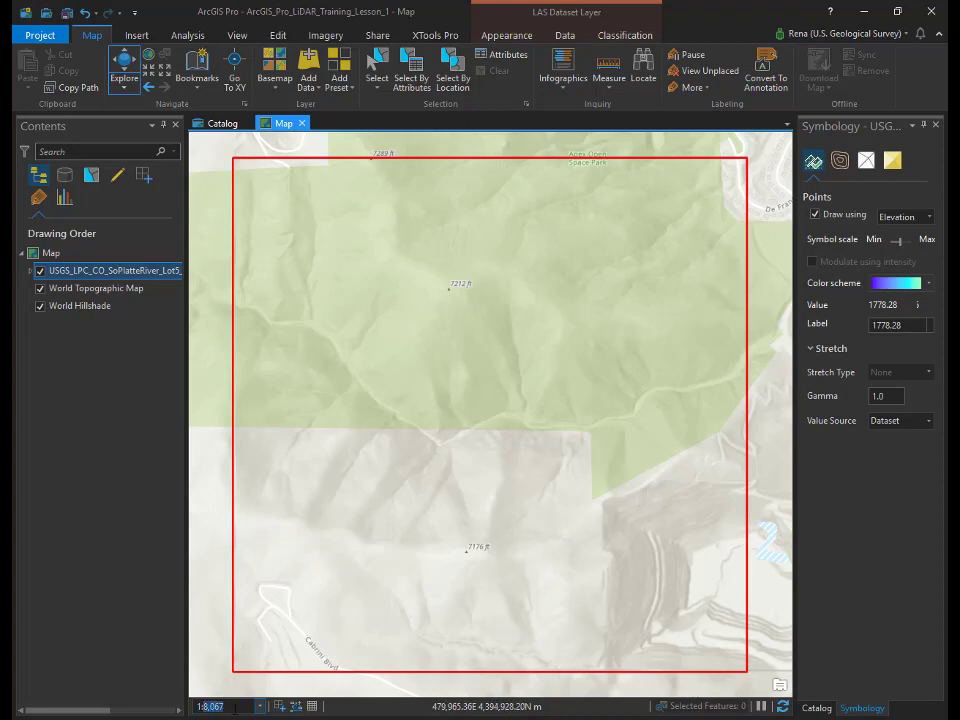
{"action": "type", "text": "4000"}
{"action": "key", "text": "Return"}
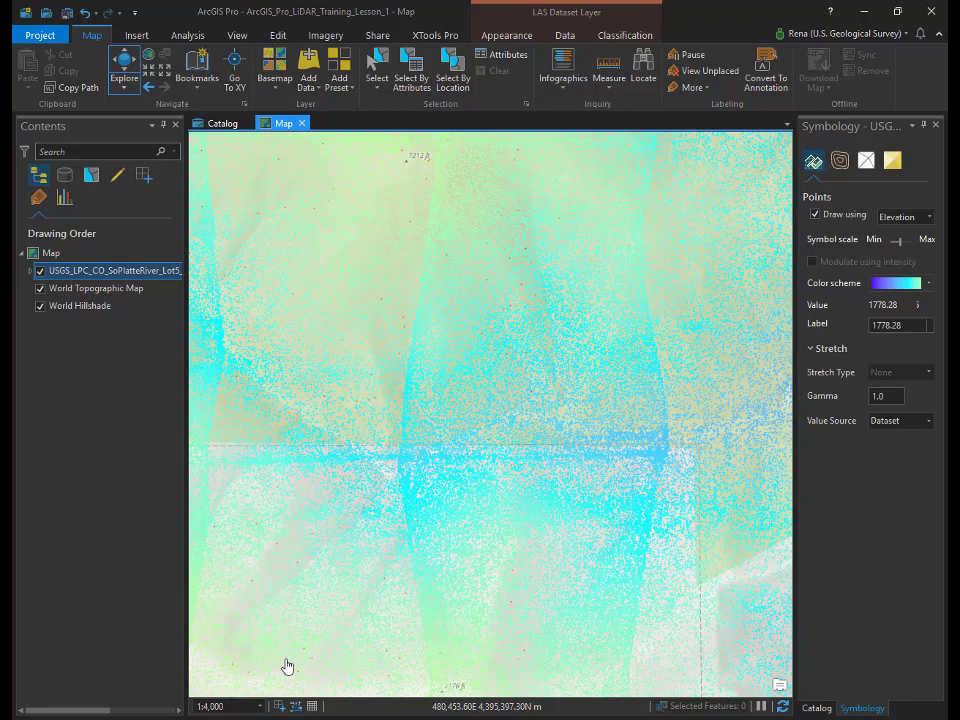
{"action": "left_click", "coordinate": [31, 271]}
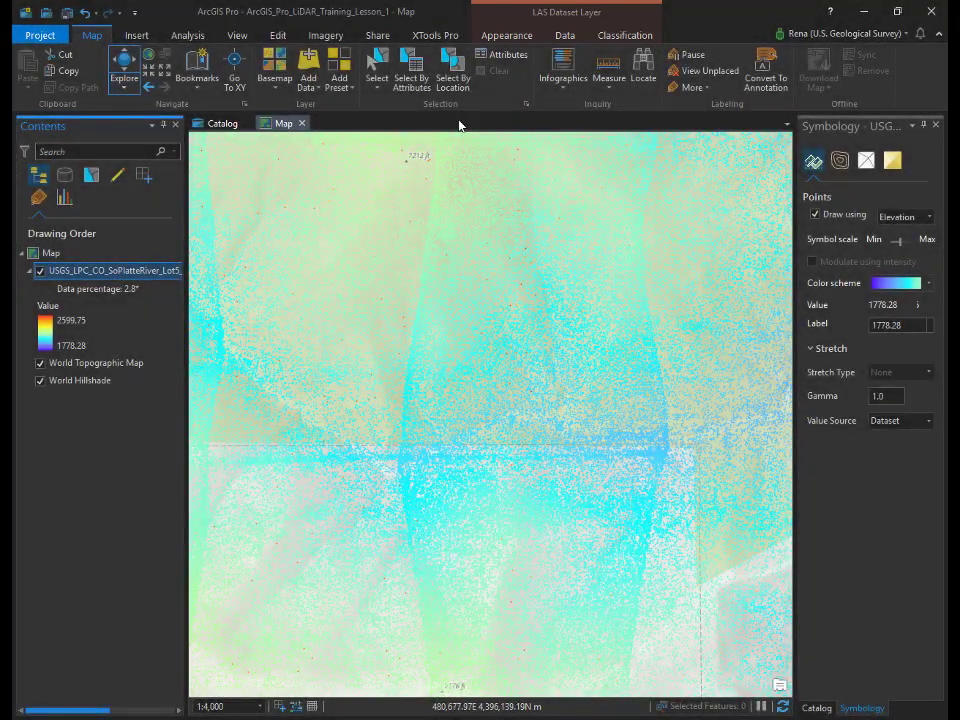
{"action": "left_click", "coordinate": [507, 40]}
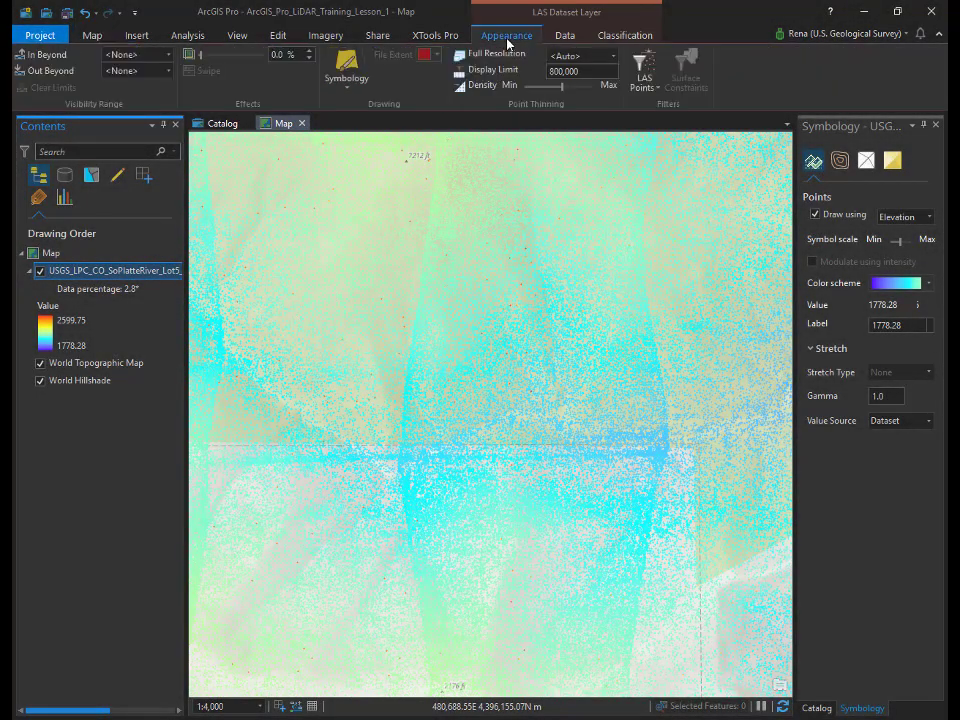
Step: In the LAS layer's symbology, keep points drawn by Elevation, then switch the point renderer off
{"action": "left_click", "coordinate": [343, 70]}
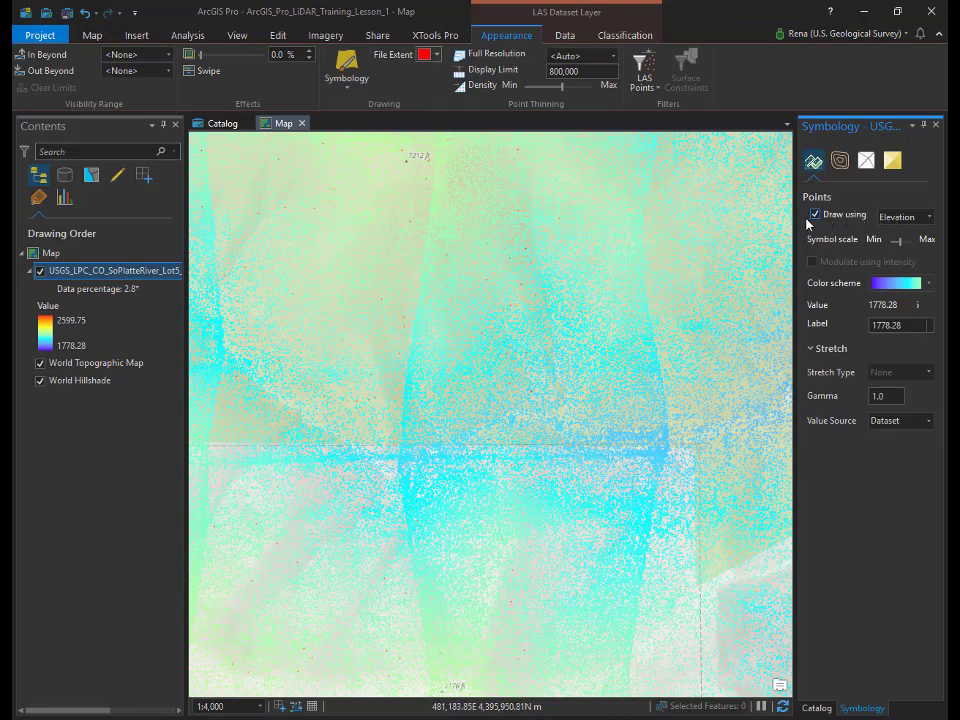
{"action": "left_click", "coordinate": [929, 217]}
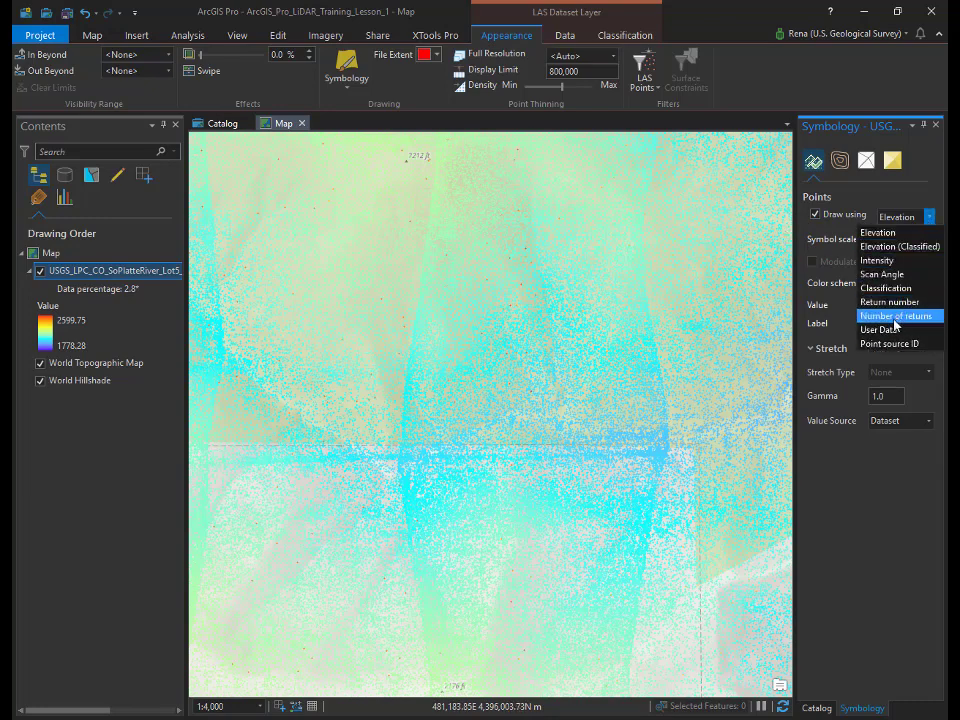
{"action": "left_click", "coordinate": [926, 230]}
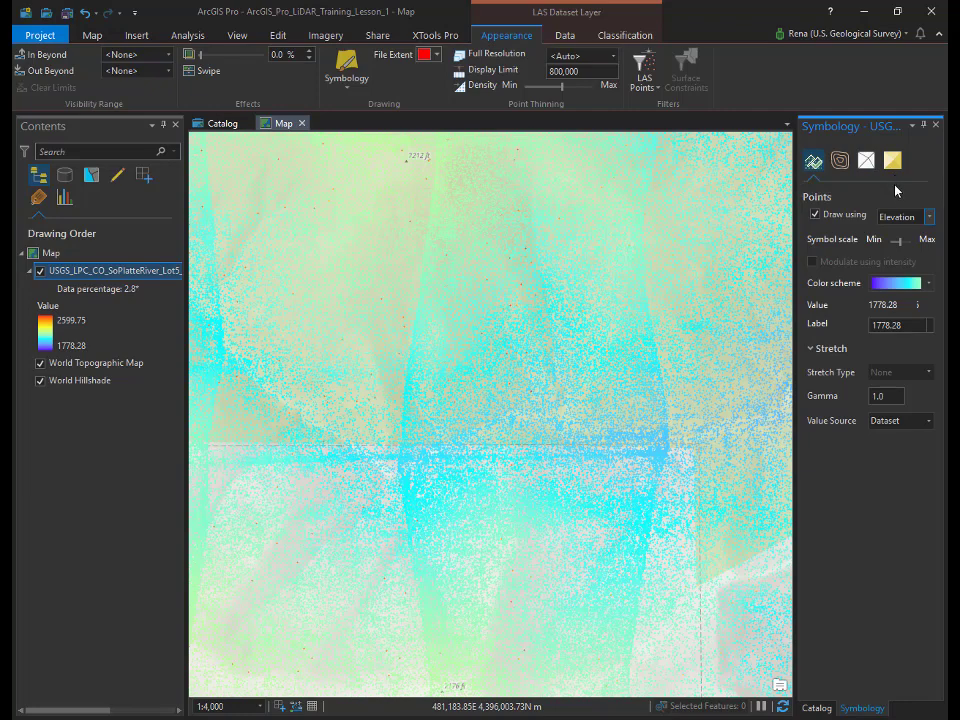
{"action": "left_click", "coordinate": [815, 215]}
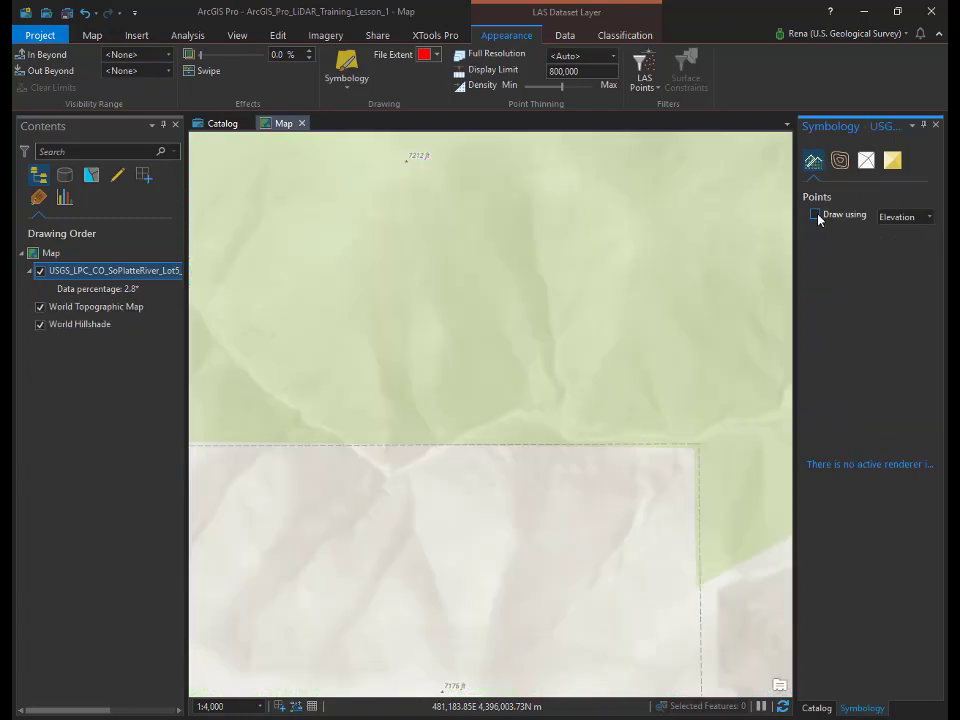
Step: Turn contour drawing on for the LAS layer, then switch it back off
{"action": "left_click", "coordinate": [840, 161]}
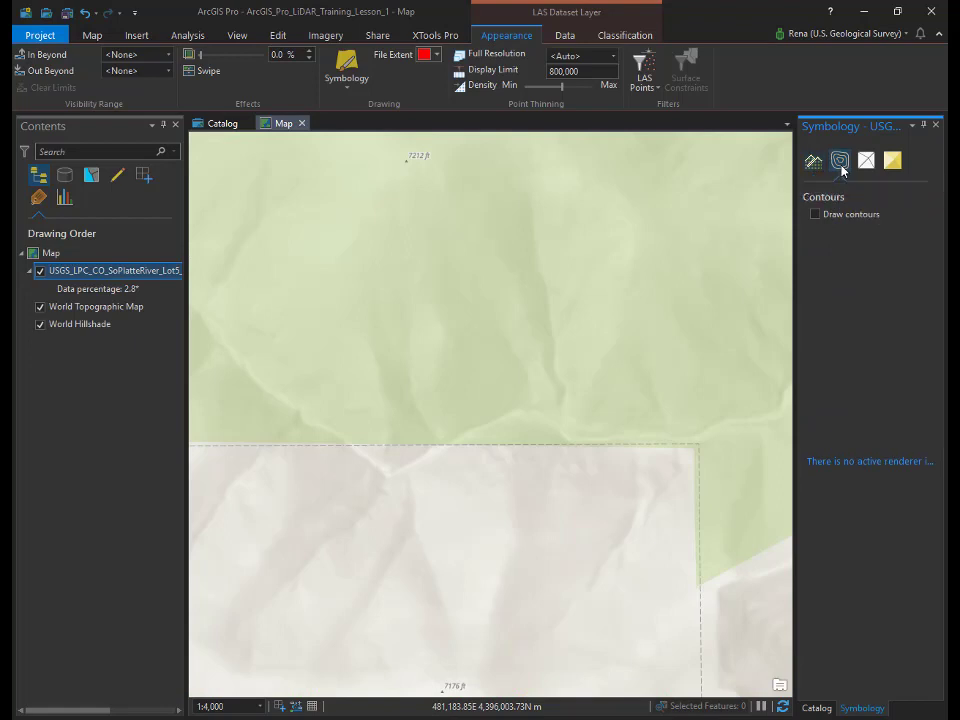
{"action": "left_click", "coordinate": [816, 215]}
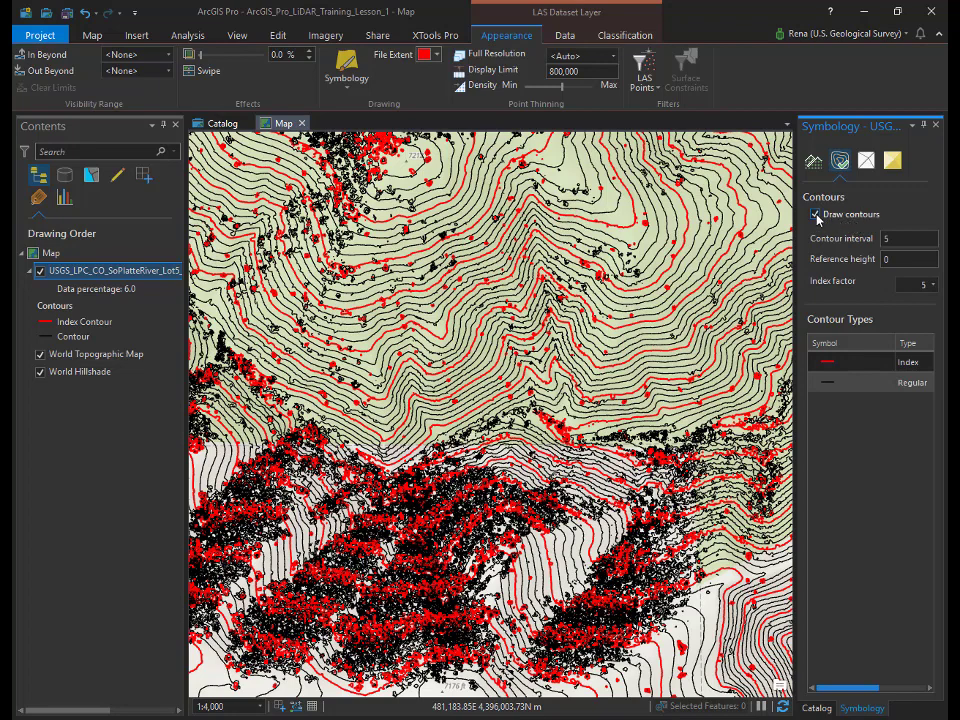
{"action": "left_click", "coordinate": [816, 215]}
Step: Draw the LAS surface coloured by Elevation, then turn the surface renderer off again
{"action": "left_click", "coordinate": [892, 161]}
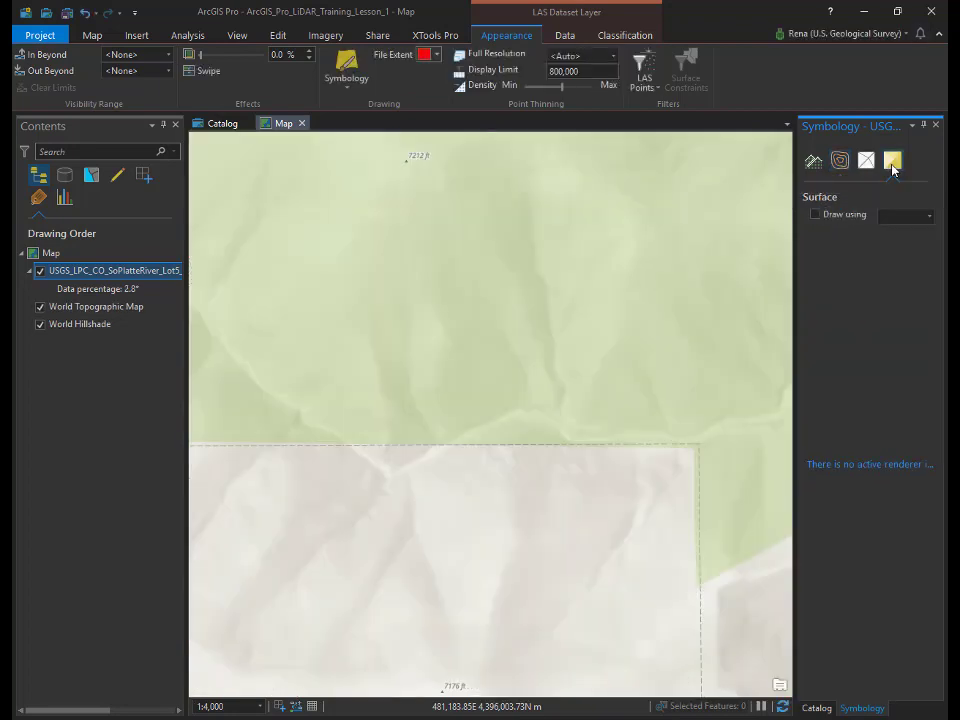
{"action": "left_click", "coordinate": [815, 214]}
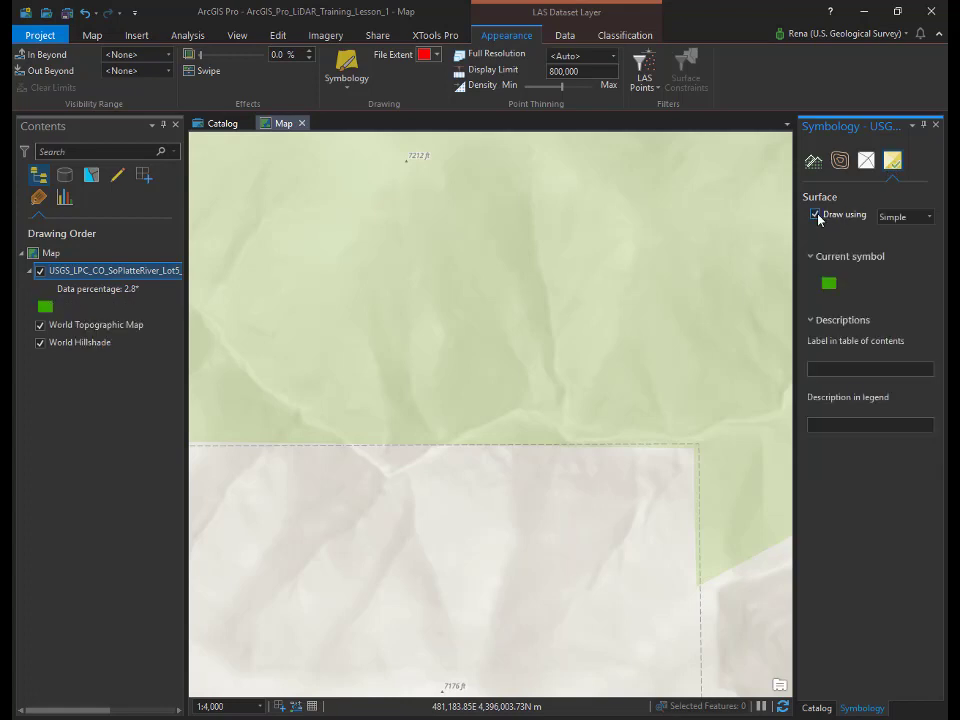
{"action": "left_click", "coordinate": [929, 217]}
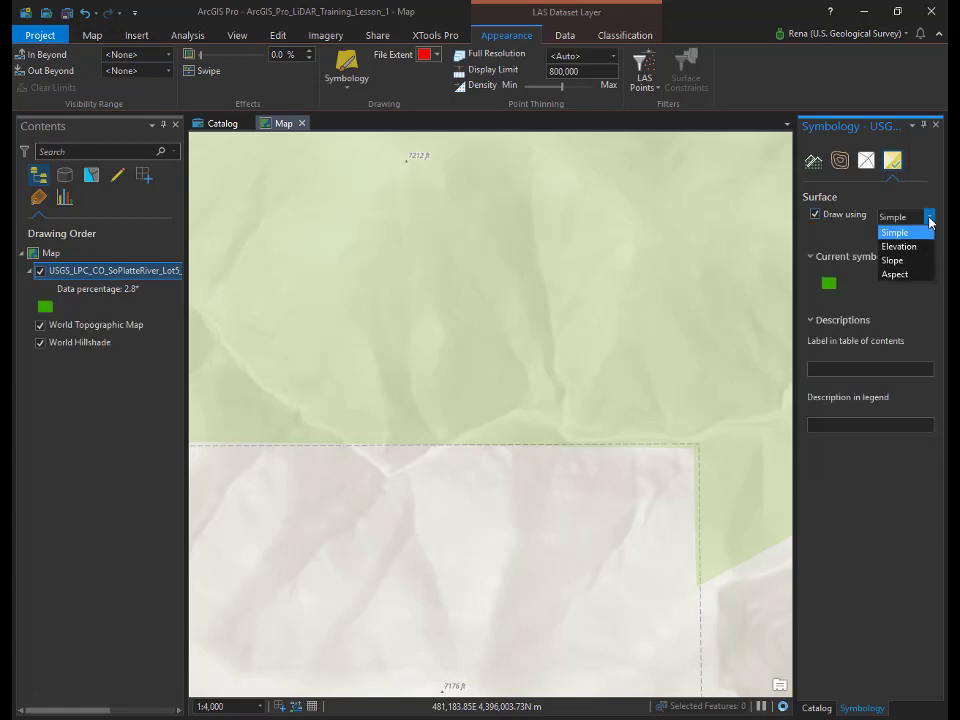
{"action": "left_click", "coordinate": [920, 247]}
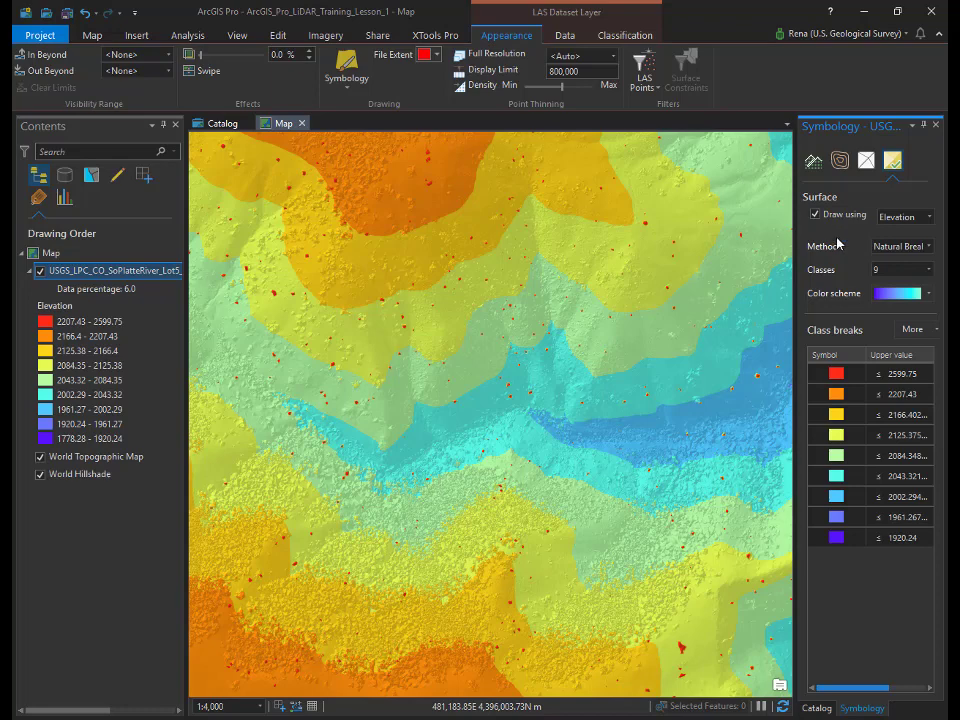
{"action": "left_click", "coordinate": [816, 216]}
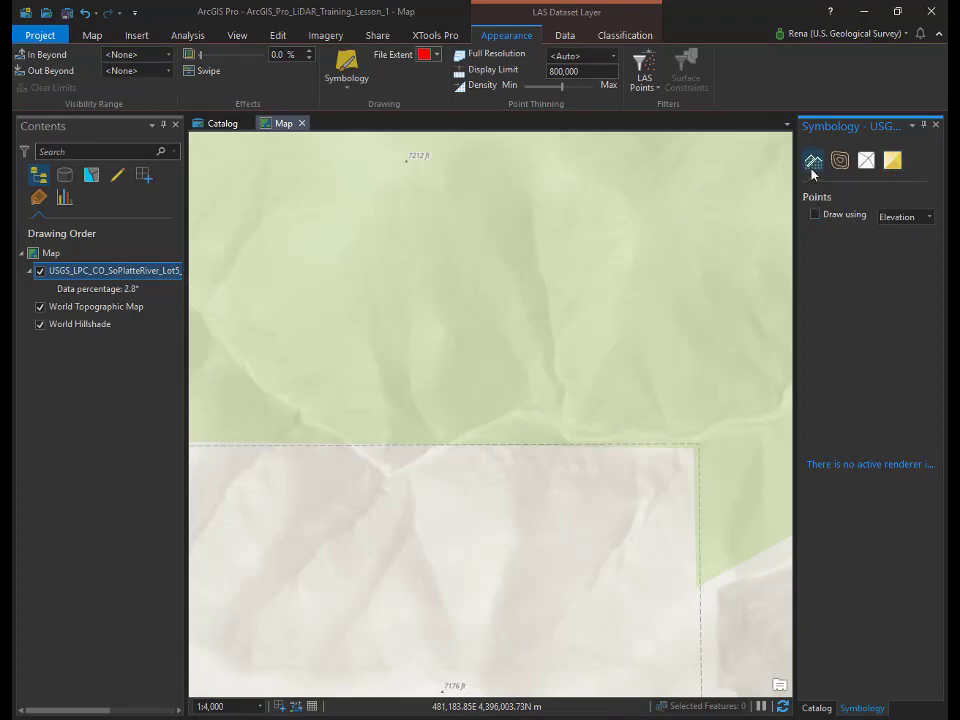
Step: Turn on point drawing for the LAS layer, coloured by Classification codes
{"action": "left_click", "coordinate": [815, 214]}
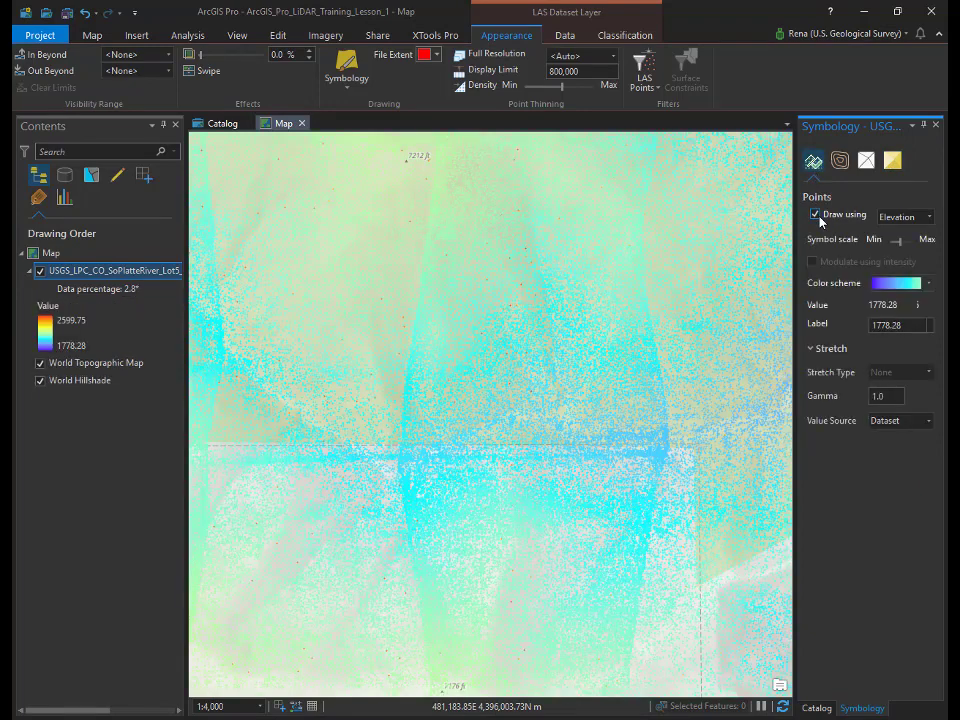
{"action": "left_click", "coordinate": [929, 218]}
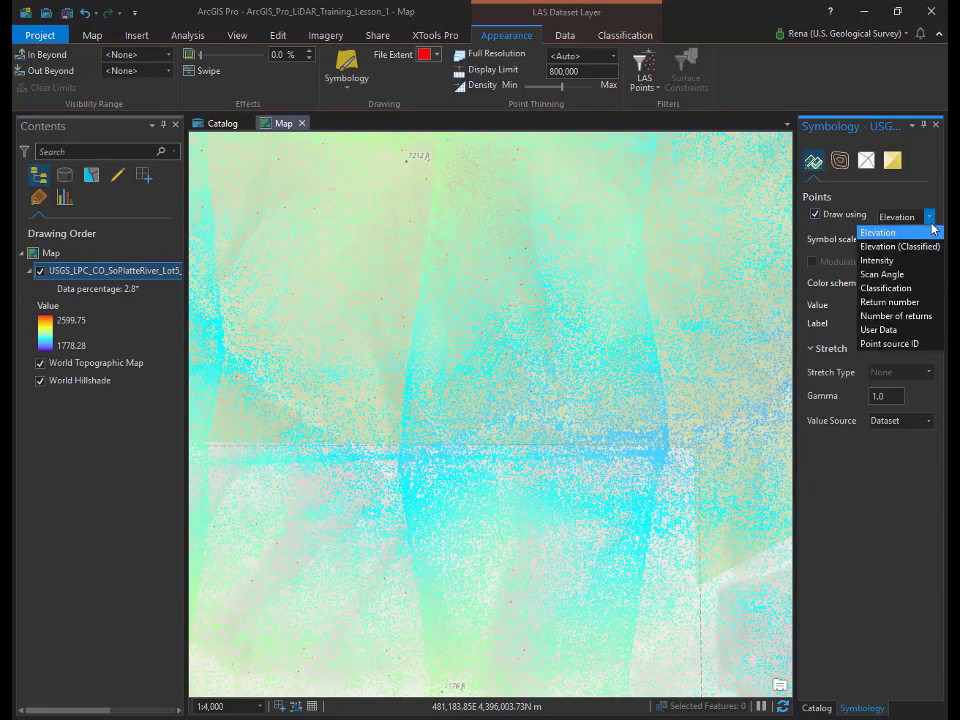
{"action": "left_click", "coordinate": [912, 288]}
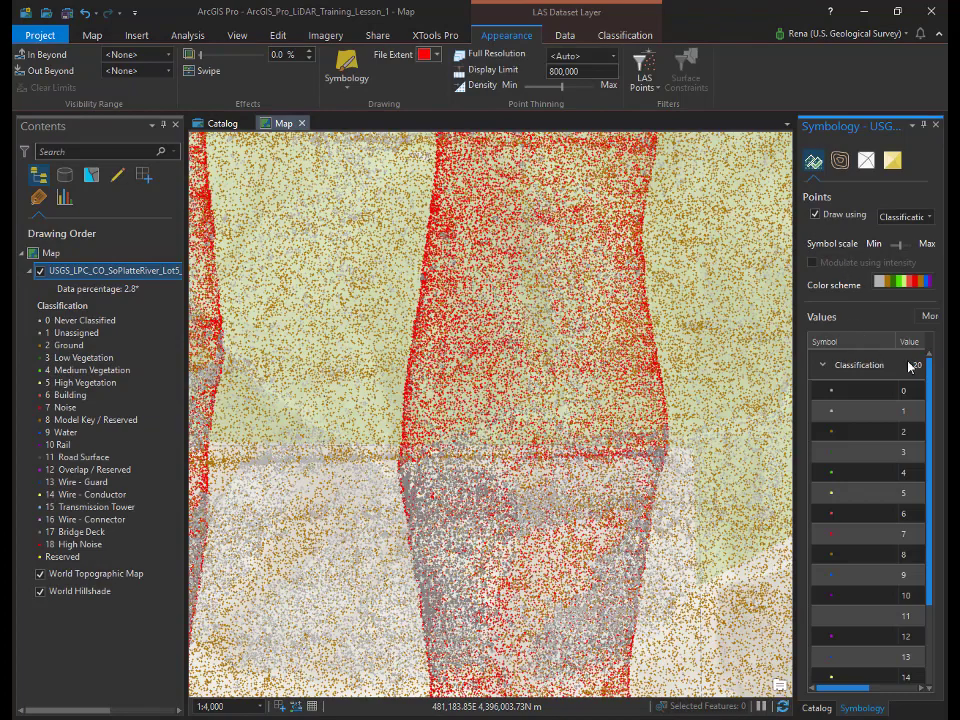
Step: Widen the symbology pane and scroll the Values table to class 12
{"action": "left_click_drag", "start_coordinate": [781, 371], "coordinate": [758, 376]}
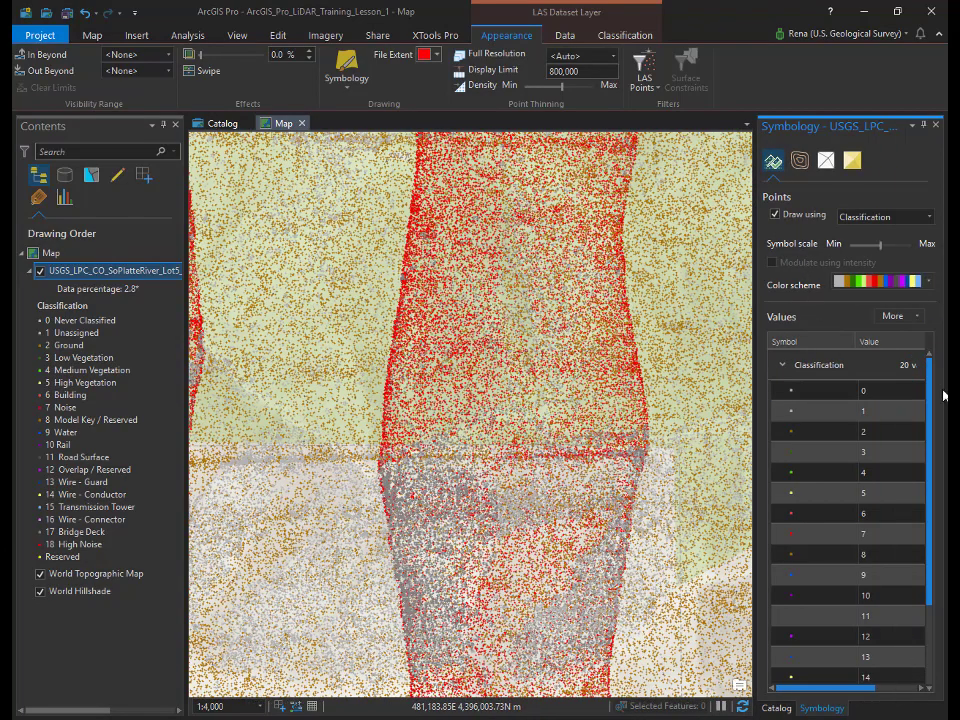
{"action": "scroll", "coordinate": [934, 411], "scroll_direction": "down", "scroll_amount": 2}
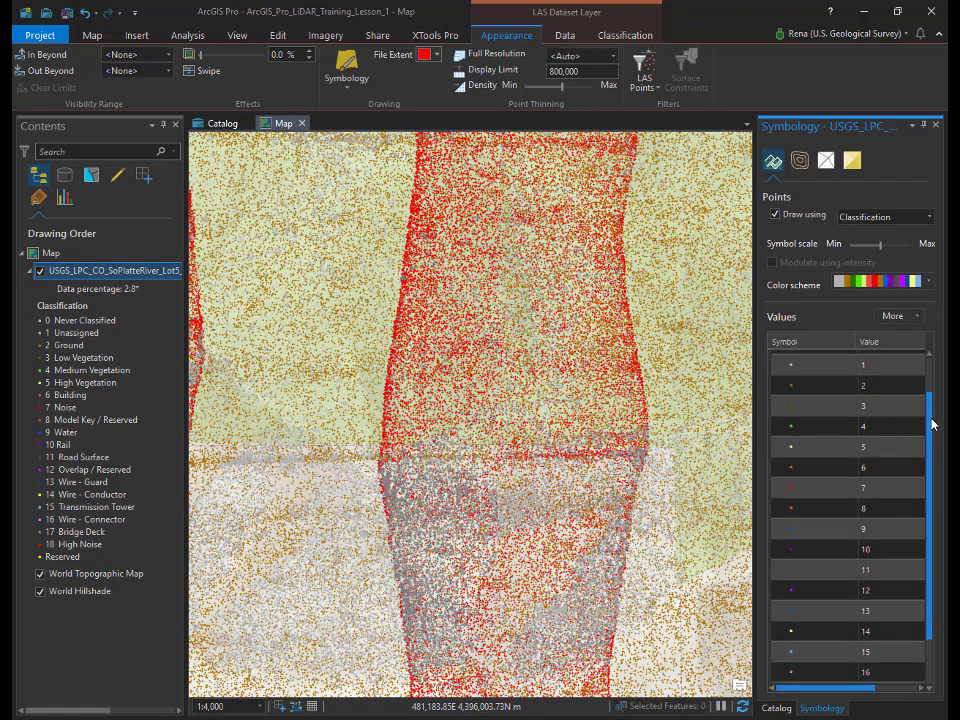
{"action": "left_click", "coordinate": [864, 590]}
{"action": "left_click_drag", "start_coordinate": [862, 688], "coordinate": [905, 697]}
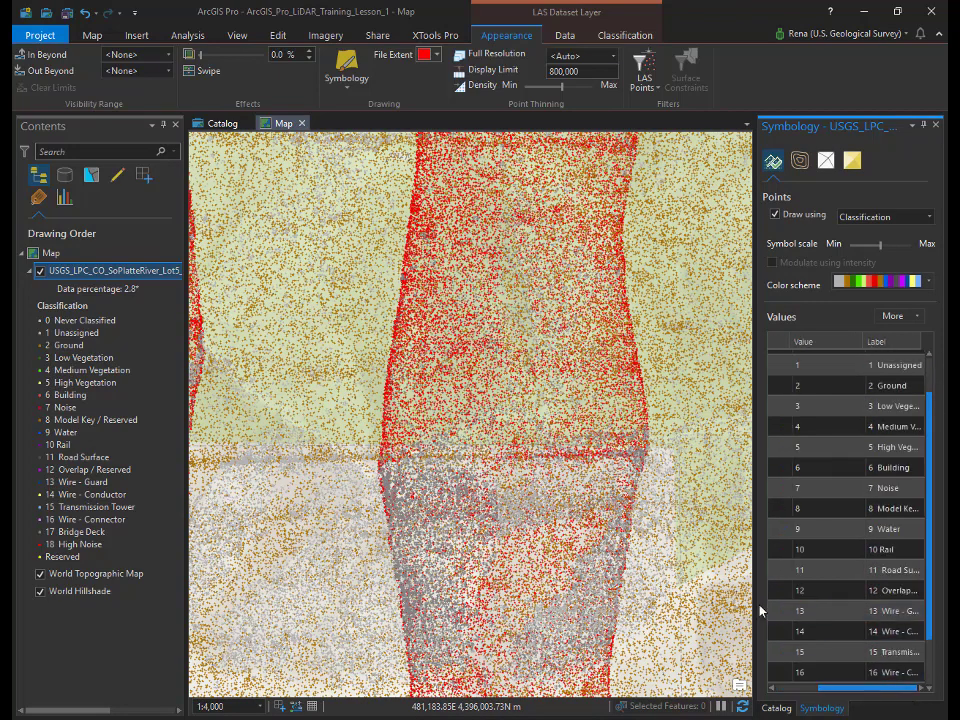
{"action": "left_click_drag", "start_coordinate": [755, 604], "coordinate": [610, 605]}
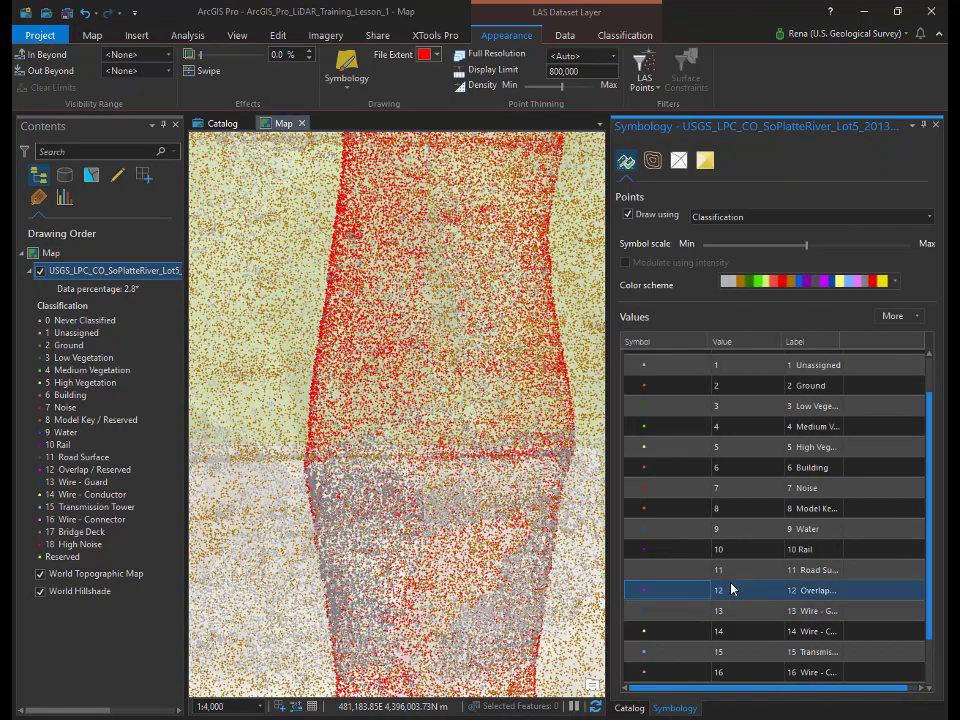
Step: Inspect the Unassigned, Ground, High Vegetation and Noise class rows, then narrow the pane
{"action": "left_click", "coordinate": [779, 447]}
{"action": "left_click", "coordinate": [757, 371]}
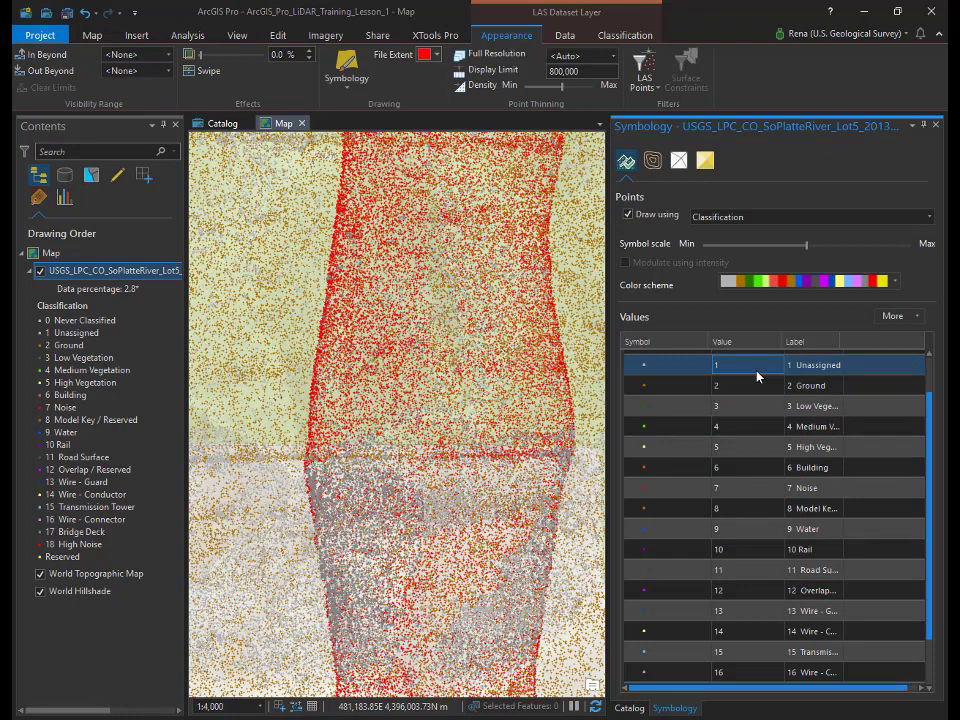
{"action": "left_click", "coordinate": [757, 387]}
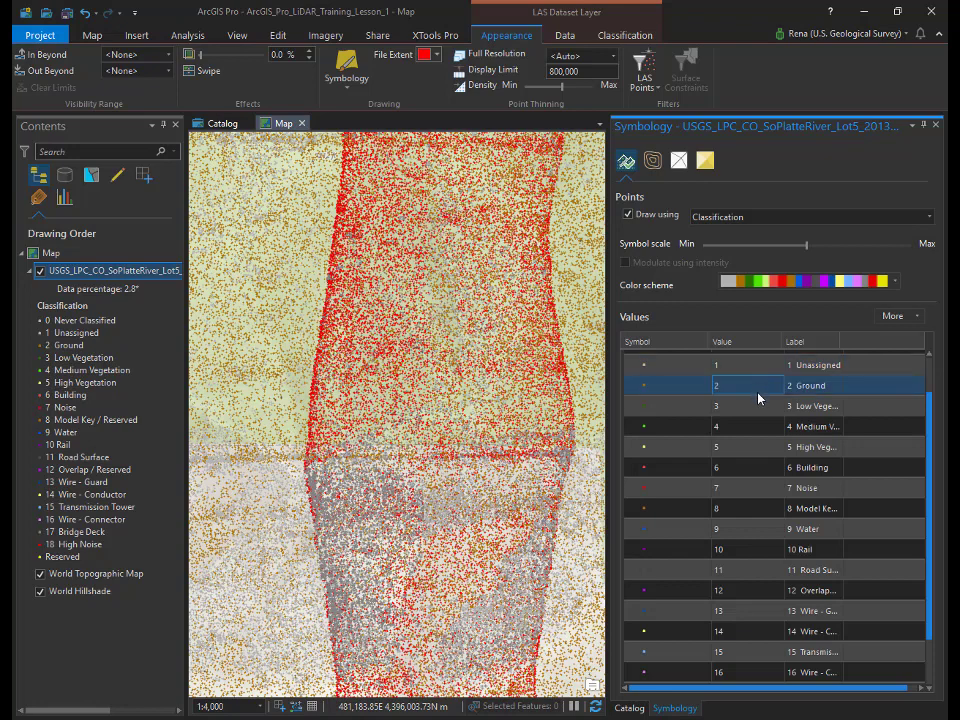
{"action": "left_click", "coordinate": [758, 451]}
{"action": "left_click", "coordinate": [752, 490]}
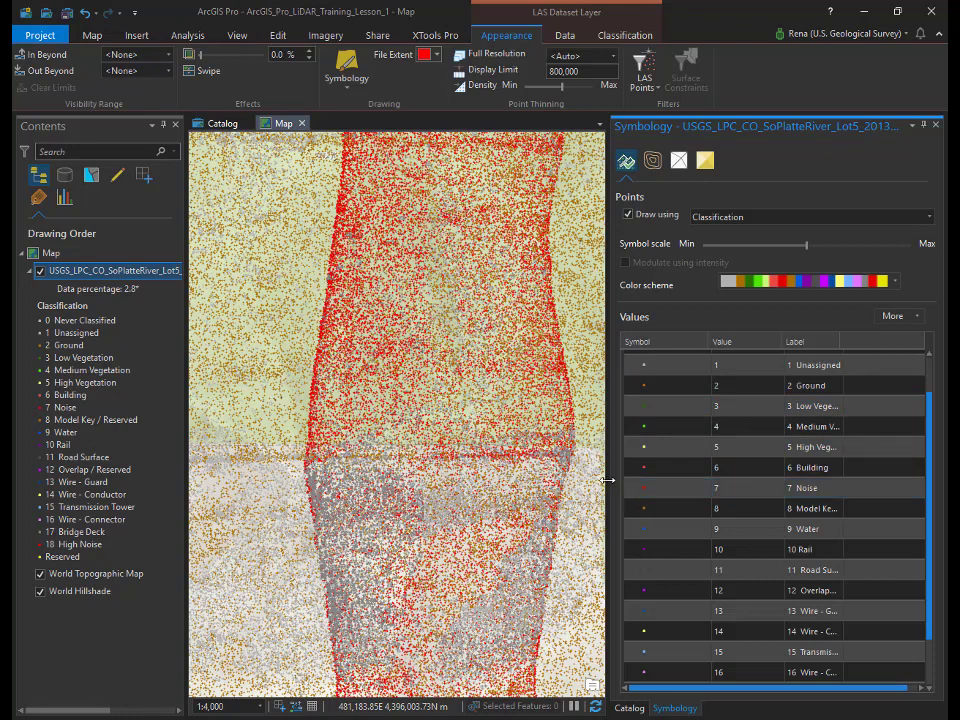
{"action": "left_click_drag", "start_coordinate": [624, 479], "coordinate": [777, 478]}
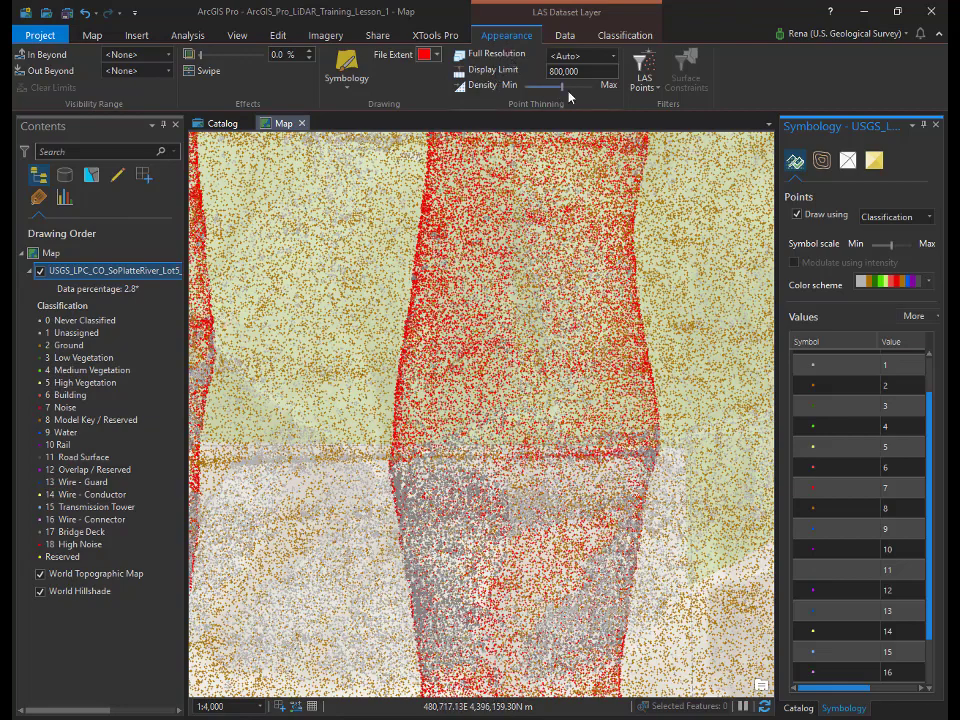
Step: Filter the LAS layer to Ground points only and stop drawing individual points
{"action": "left_click", "coordinate": [657, 92]}
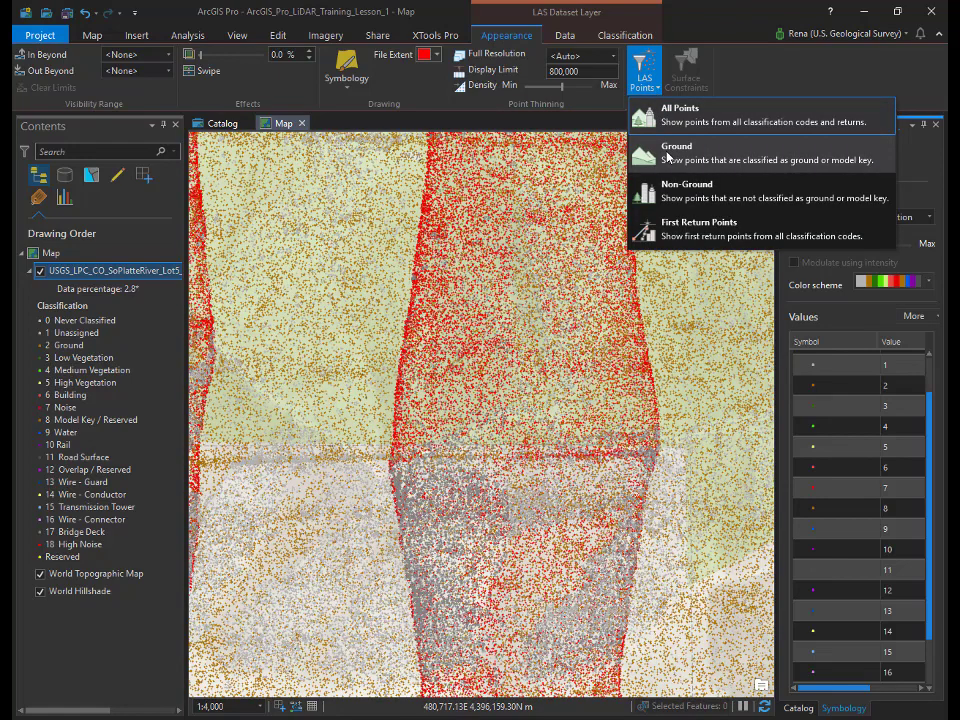
{"action": "left_click", "coordinate": [655, 157]}
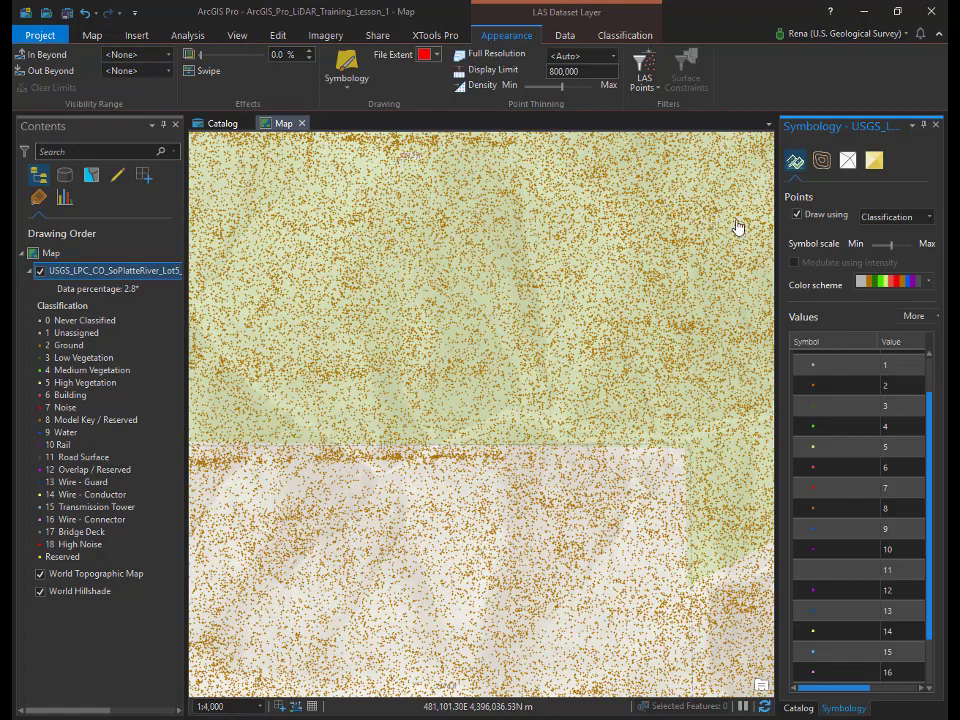
{"action": "left_click", "coordinate": [797, 215]}
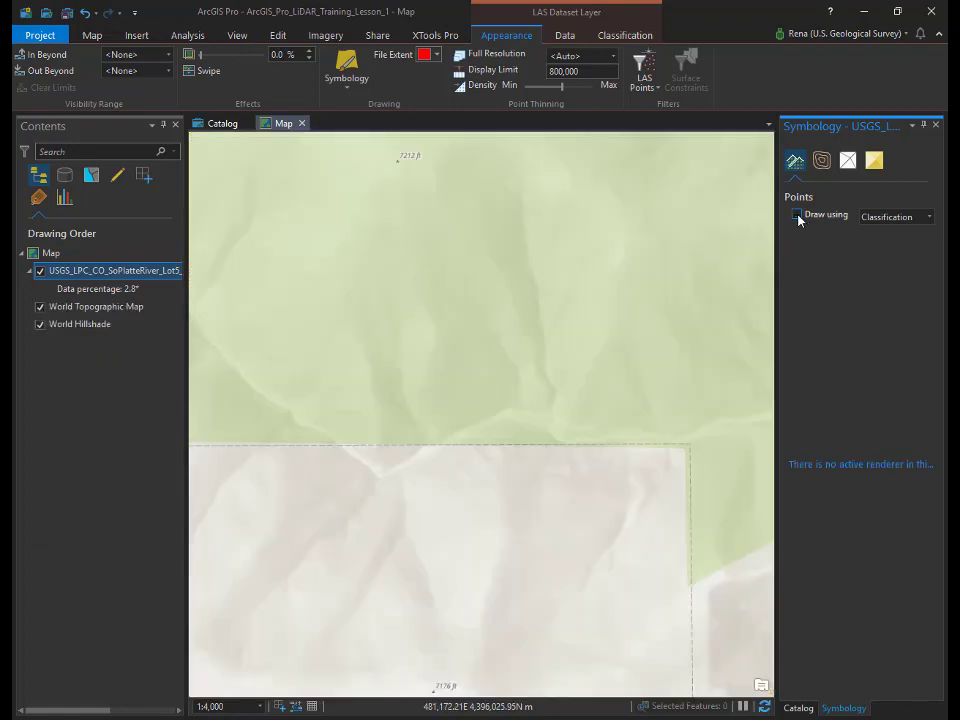
Step: Render the ground points as a nine-class Elevation surface and save the project
{"action": "left_click", "coordinate": [876, 166]}
{"action": "left_click", "coordinate": [797, 215]}
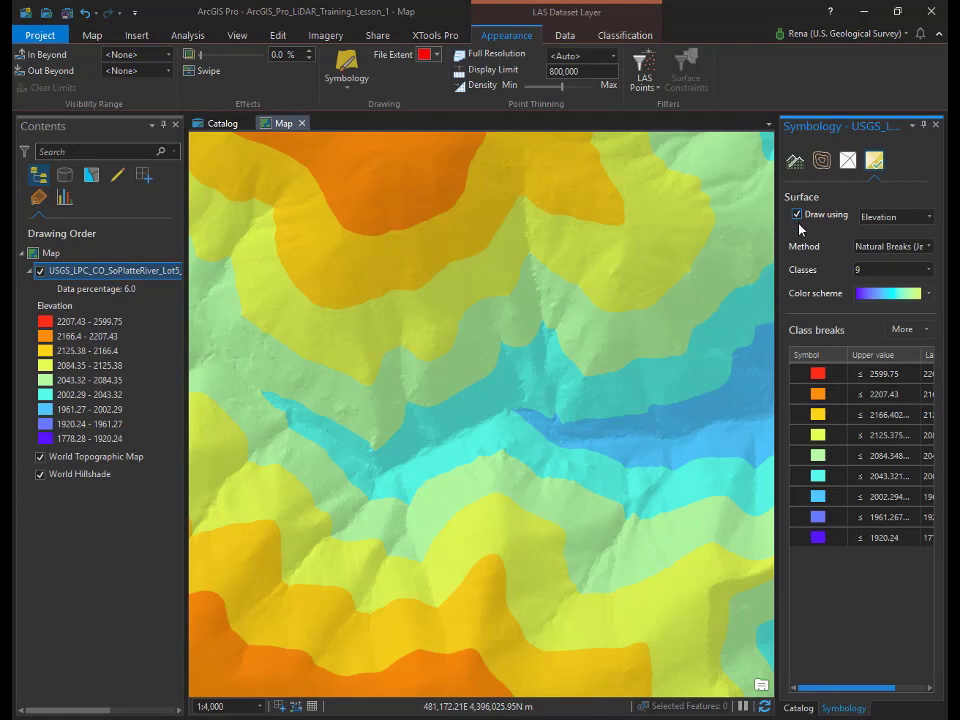
{"action": "left_click", "coordinate": [47, 13]}
Step: Convert the map into the local scene Map_3D and zoom to the LAS layer
{"action": "left_click", "coordinate": [238, 37]}
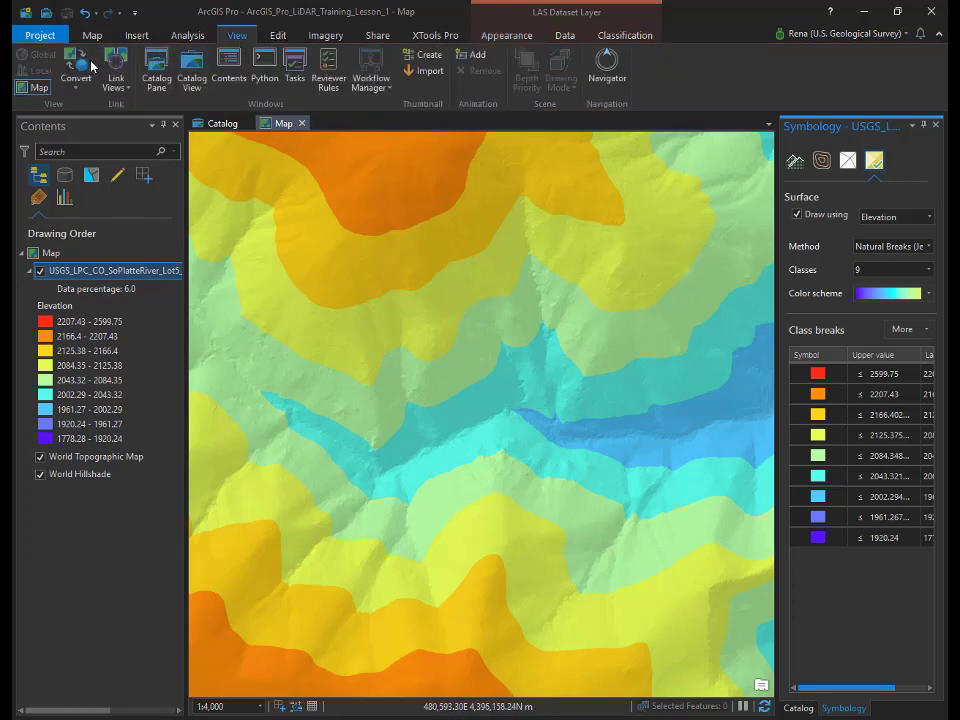
{"action": "left_click", "coordinate": [76, 91]}
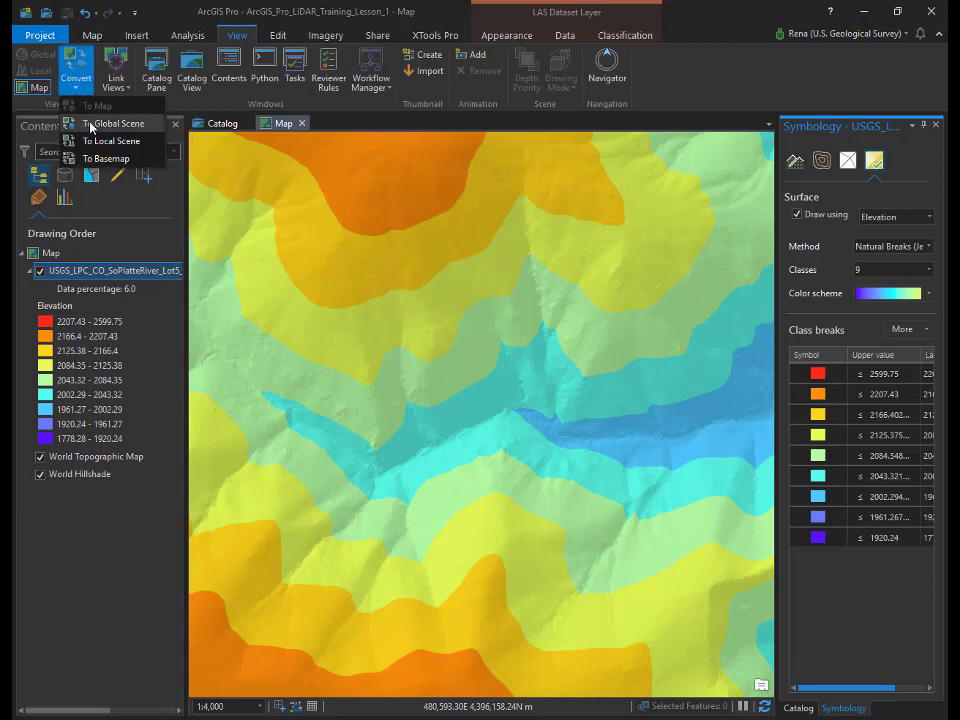
{"action": "left_click", "coordinate": [88, 123]}
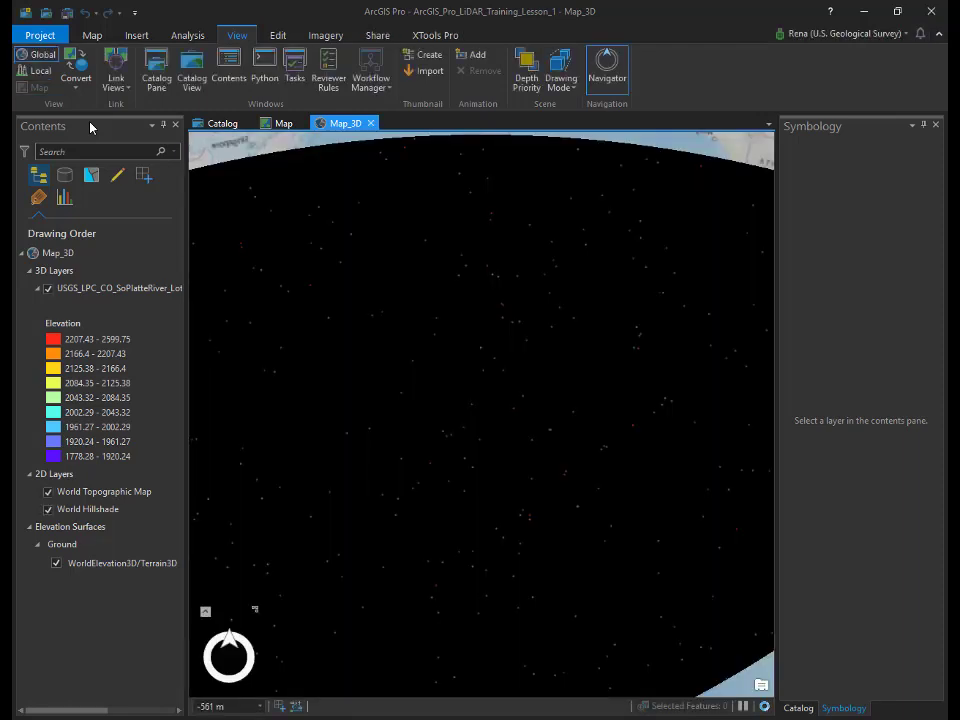
{"action": "left_click", "coordinate": [40, 70]}
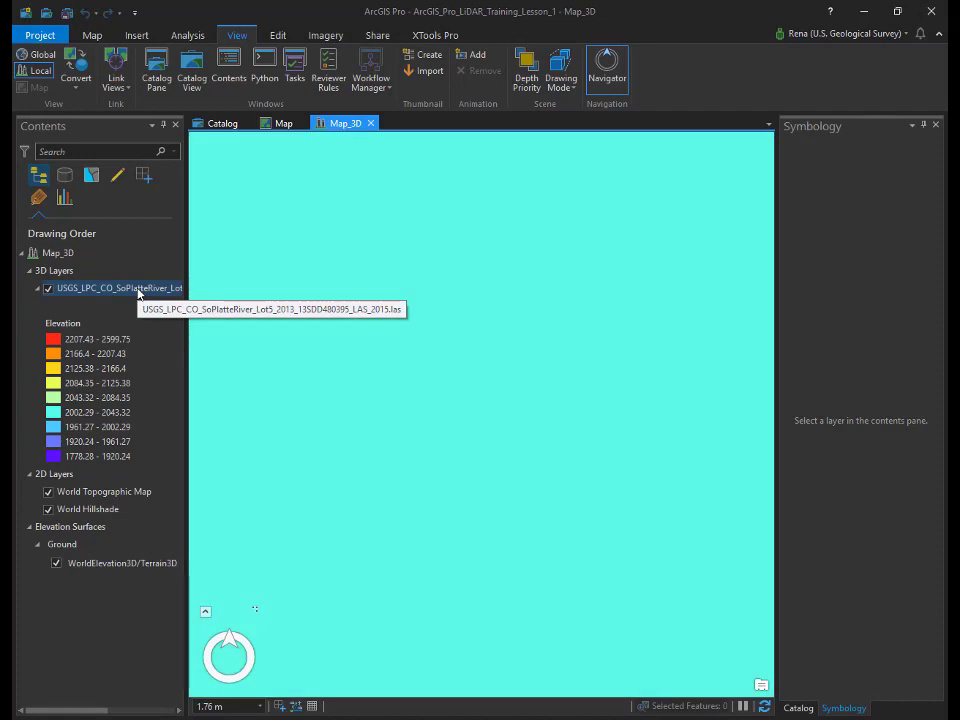
{"action": "right_click", "coordinate": [138, 292]}
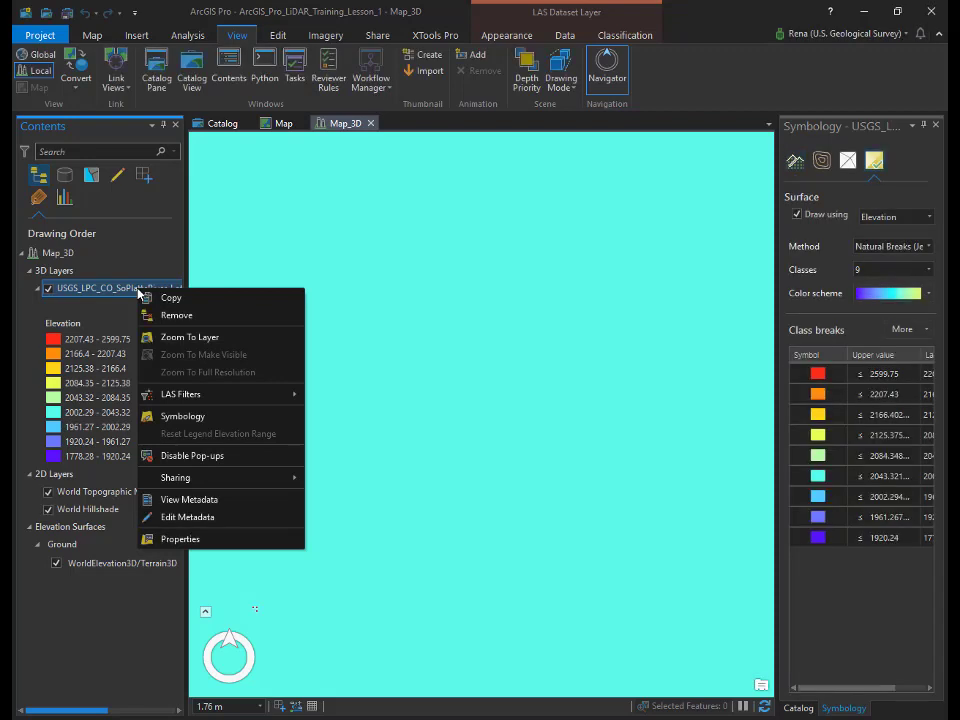
{"action": "left_click", "coordinate": [165, 337]}
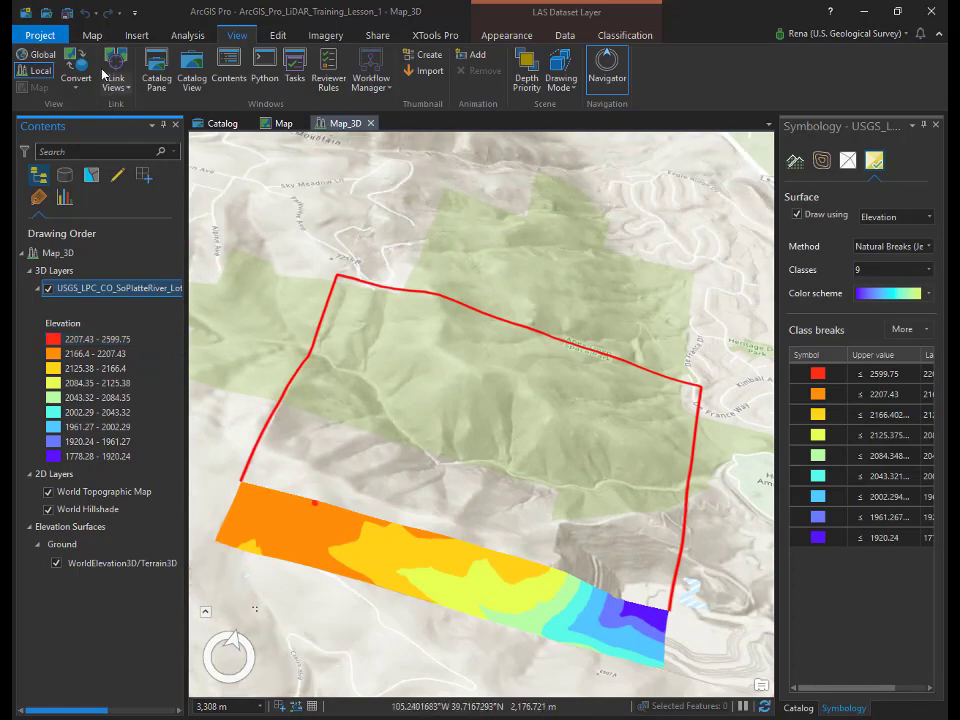
Step: Pan, zoom and orbit the scene to an oblique view of the elevation surface
{"action": "left_click", "coordinate": [92, 35]}
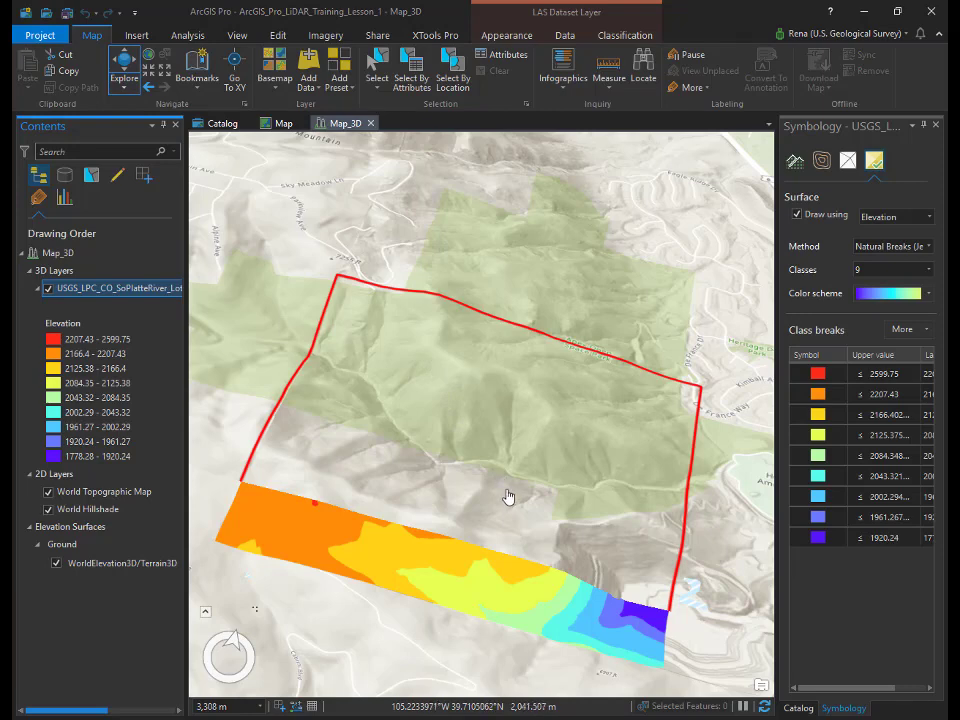
{"action": "left_click_drag", "start_coordinate": [553, 561], "coordinate": [529, 491]}
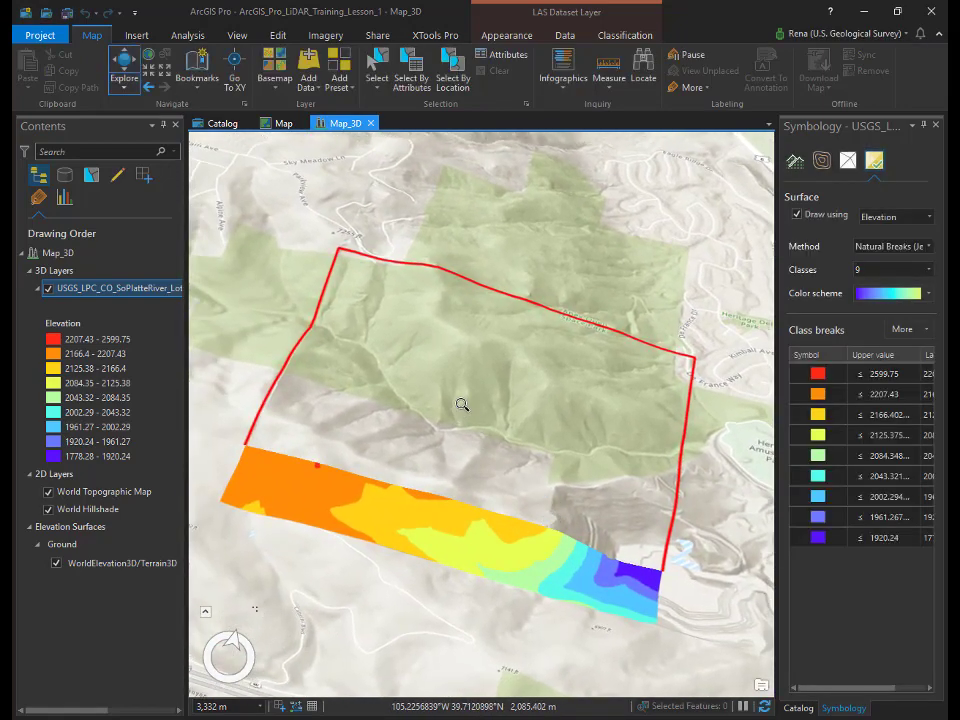
{"action": "scroll", "coordinate": [461, 403], "scroll_direction": "up", "scroll_amount": 5}
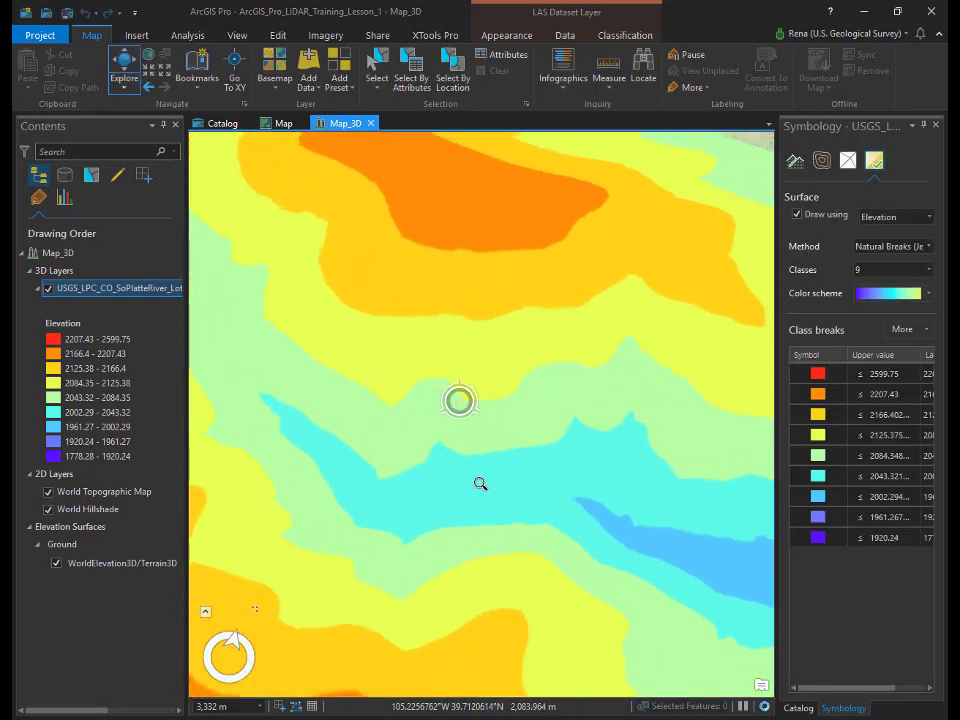
{"action": "scroll", "coordinate": [480, 483], "scroll_direction": "up", "scroll_amount": 5}
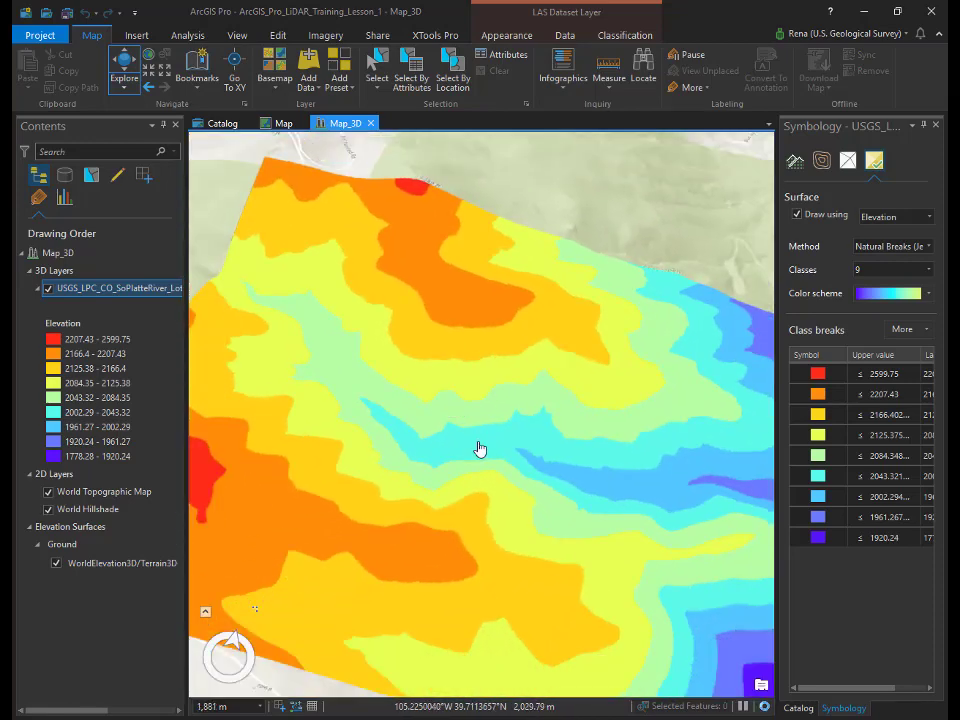
{"action": "left_click_drag", "start_coordinate": [716, 538], "coordinate": [522, 390]}
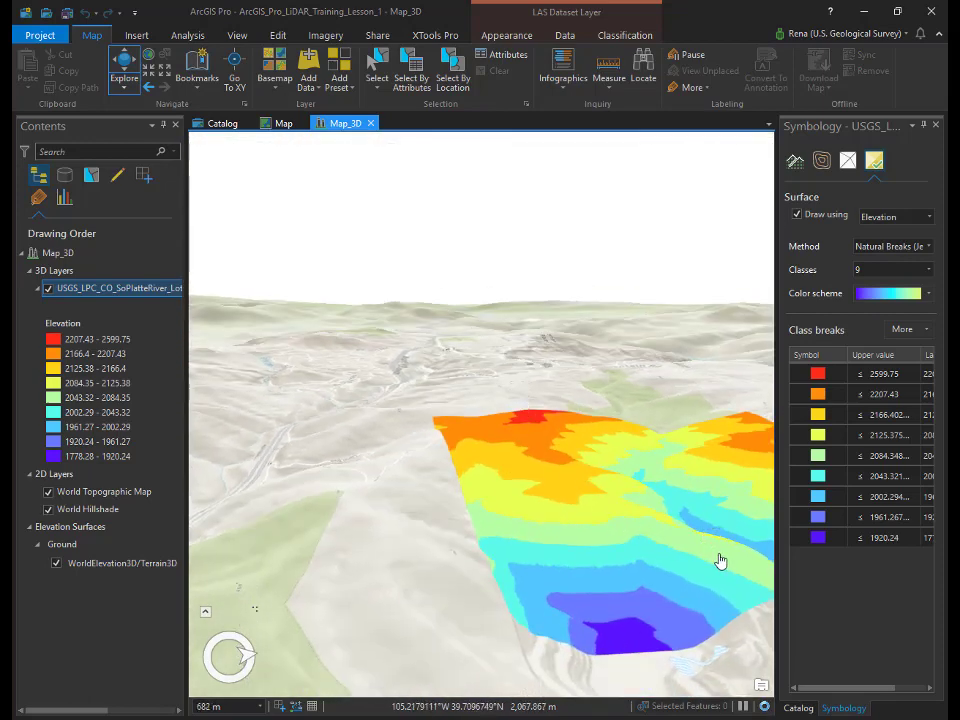
{"action": "left_click_drag", "start_coordinate": [718, 561], "coordinate": [499, 561]}
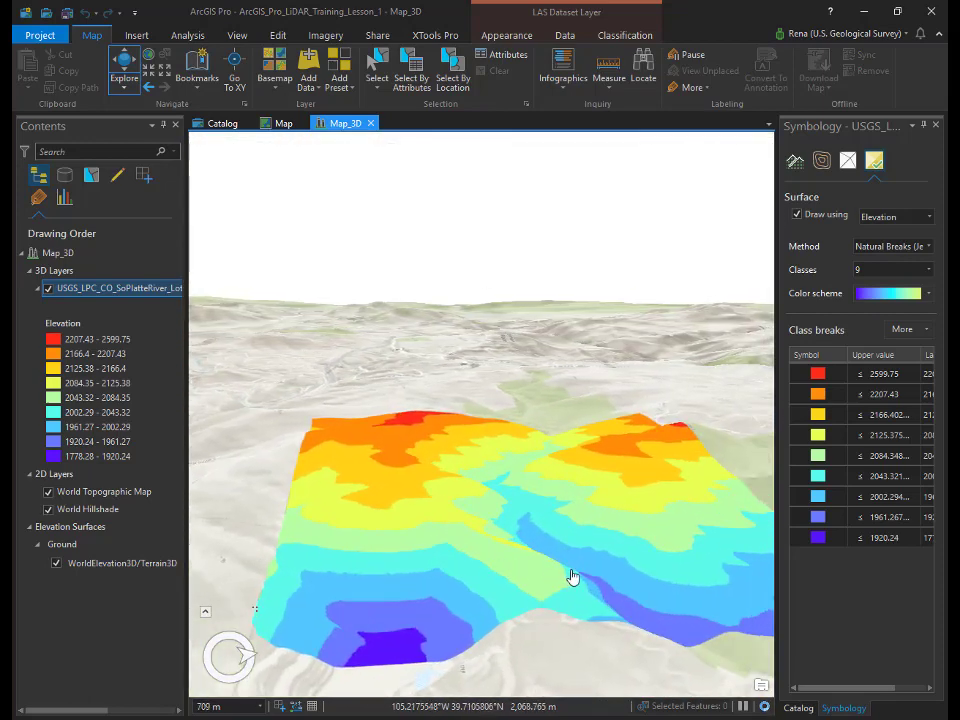
{"action": "left_click_drag", "start_coordinate": [574, 557], "coordinate": [500, 608]}
Step: Set the scene scale to 2000
{"action": "left_click", "coordinate": [230, 706]}
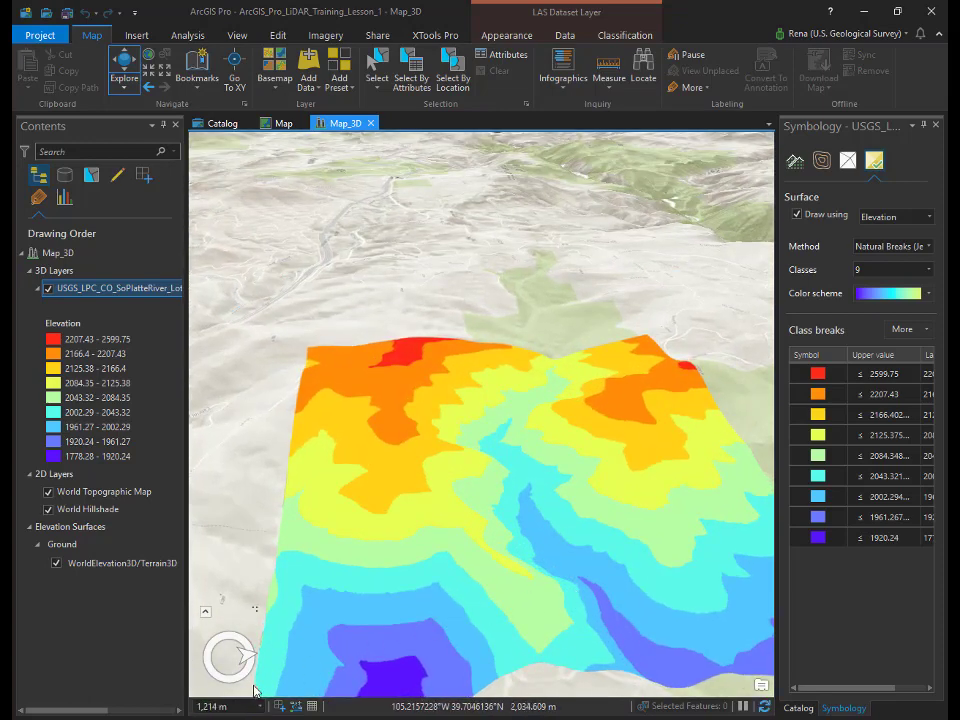
{"action": "left_click", "coordinate": [242, 705]}
{"action": "type", "text": "2000"}
{"action": "key", "text": "Return"}
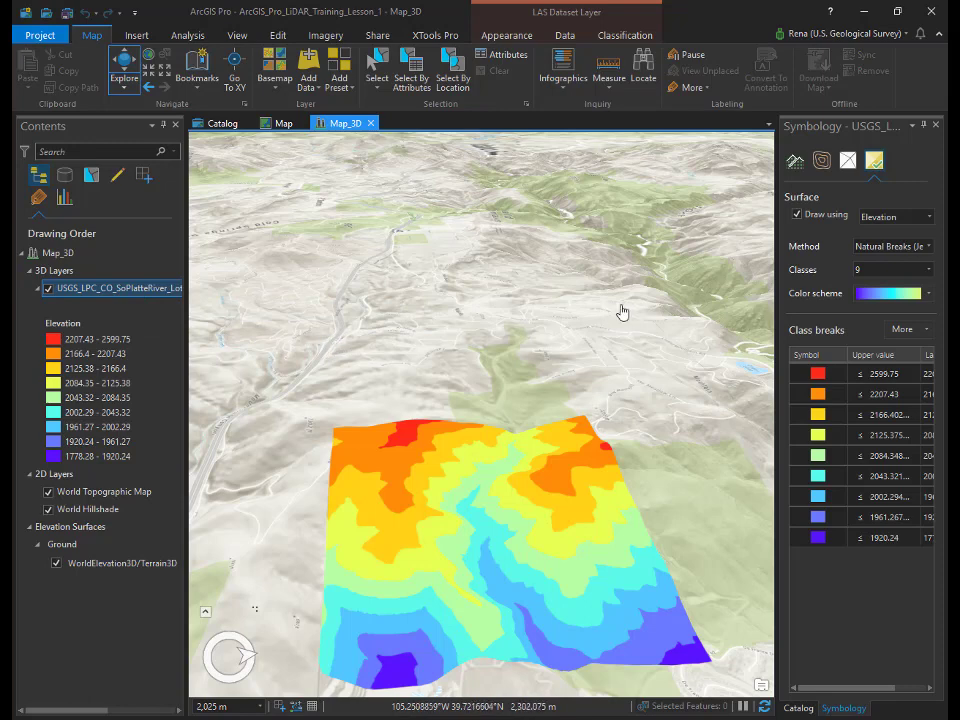
Step: Draw contours at a 10-unit interval with red index contours, viewed at a low oblique angle
{"action": "left_click", "coordinate": [823, 166]}
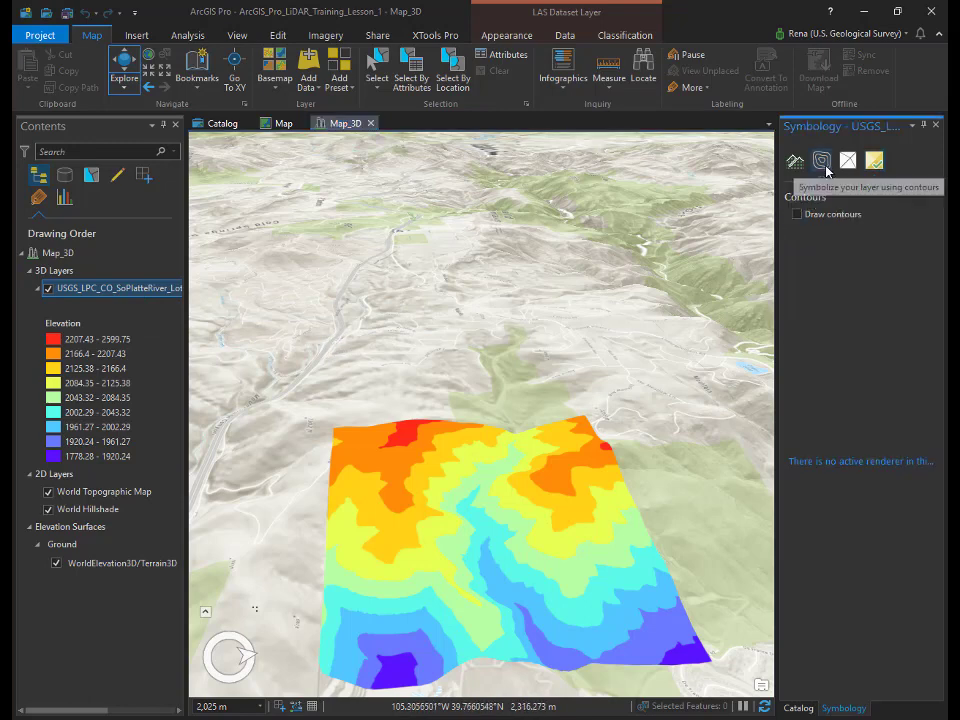
{"action": "left_click", "coordinate": [798, 215]}
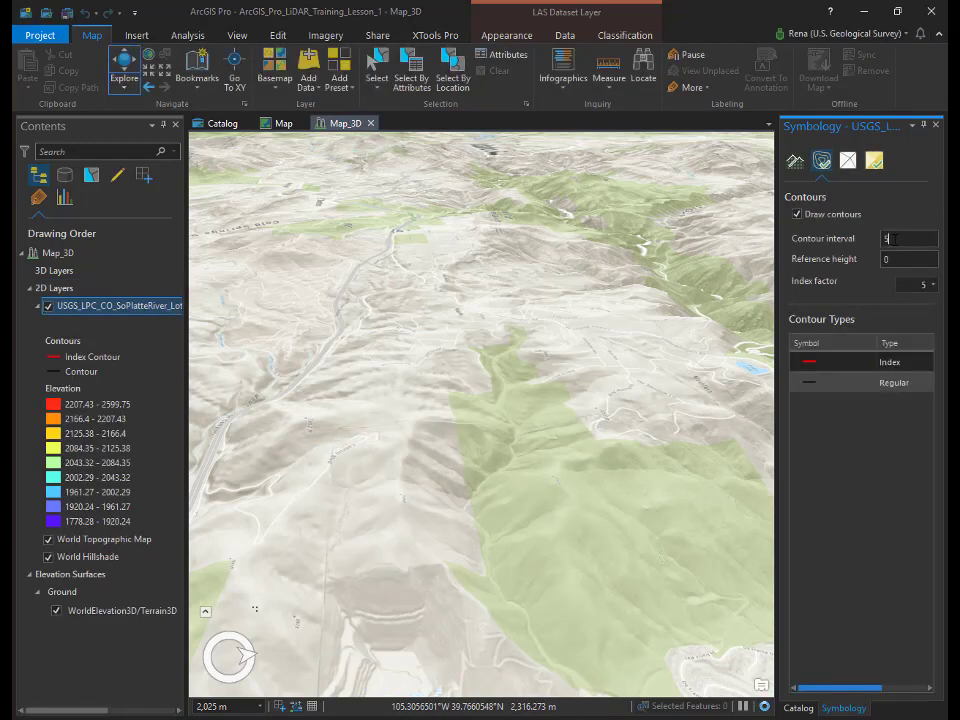
{"action": "double_click", "coordinate": [890, 238]}
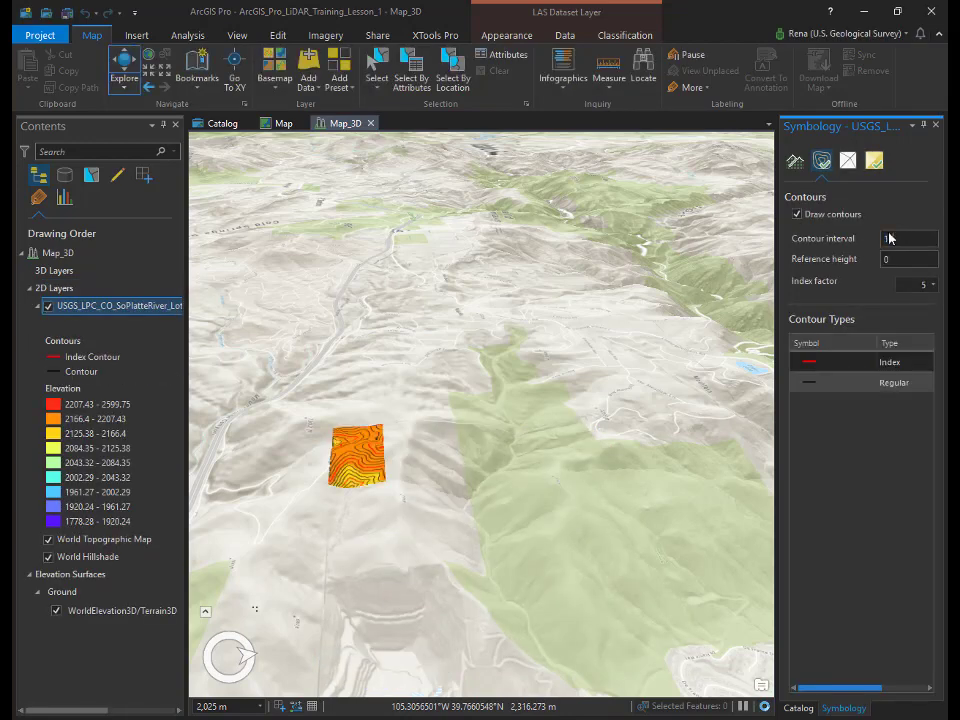
{"action": "key", "text": "Return"}
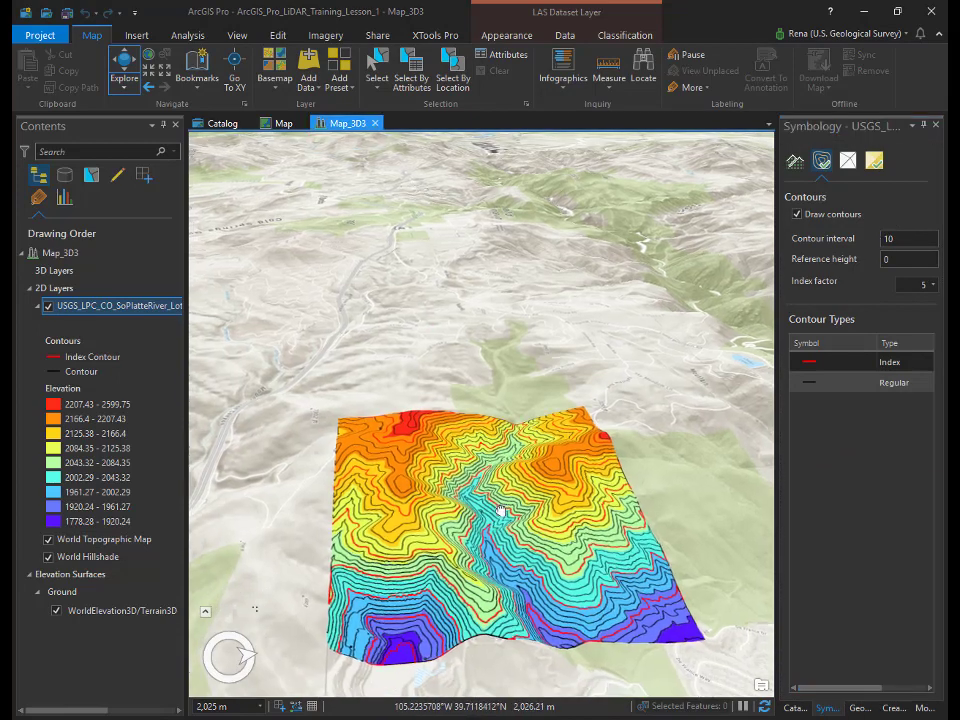
{"action": "left_click_drag", "start_coordinate": [501, 512], "coordinate": [470, 463]}
{"action": "scroll", "coordinate": [468, 458], "scroll_direction": "up", "scroll_amount": 2}
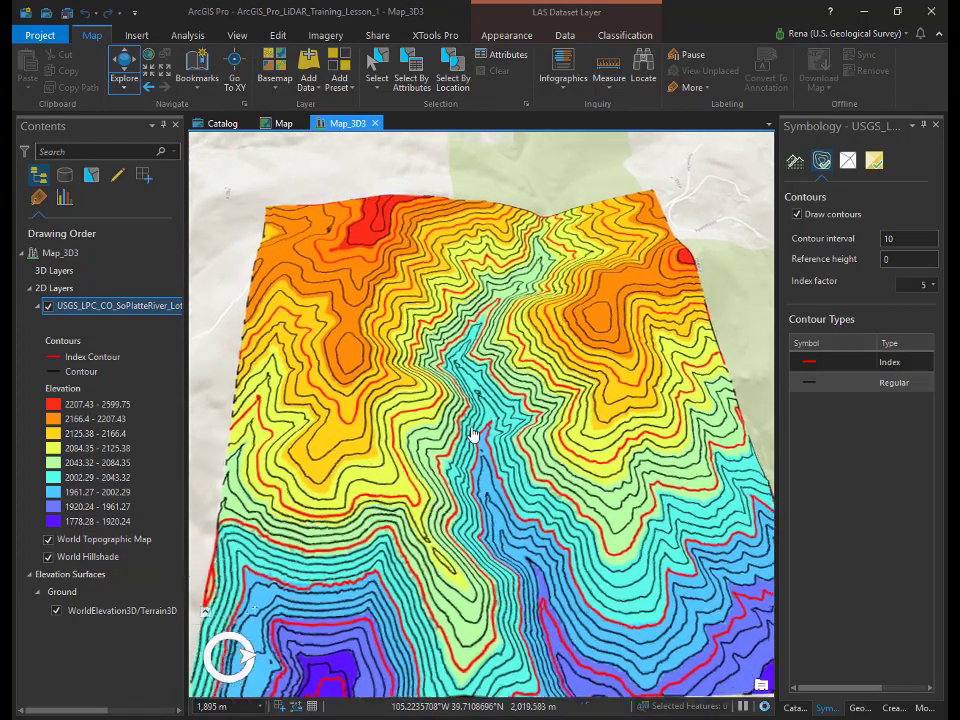
{"action": "scroll", "coordinate": [472, 445], "scroll_direction": "up", "scroll_amount": 2}
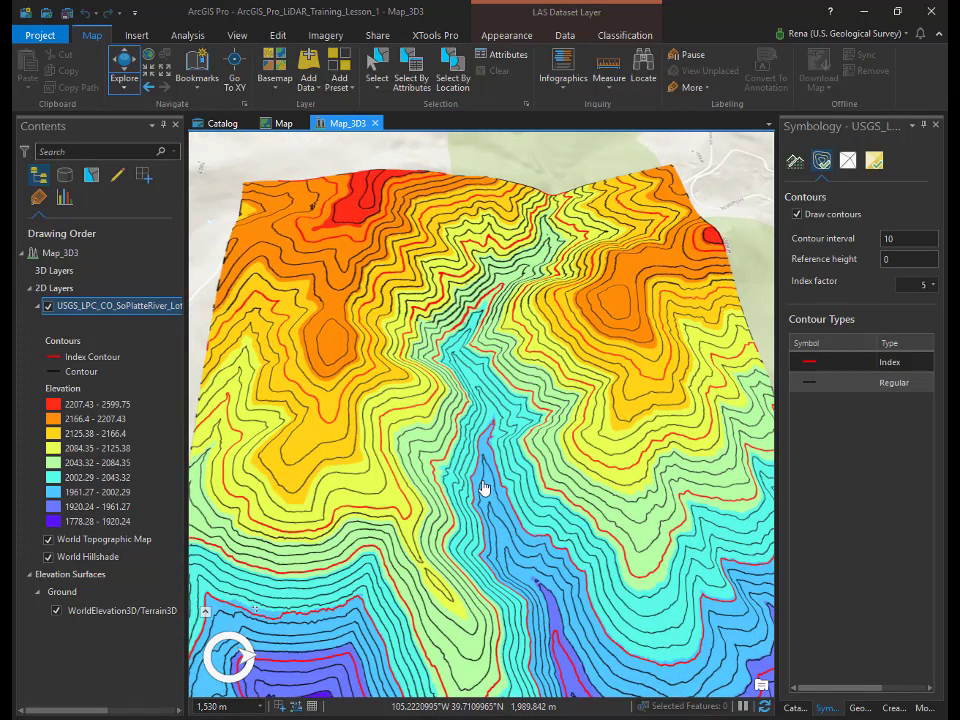
{"action": "left_click_drag", "start_coordinate": [484, 479], "coordinate": [456, 435]}
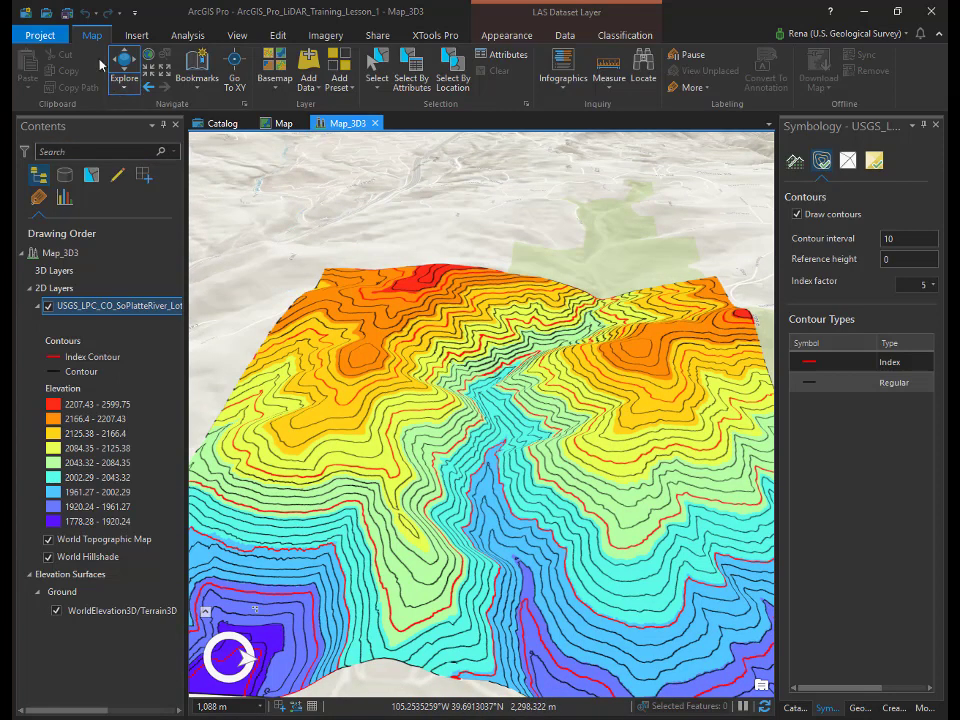
Step: Save the contoured 3D scene project and close ArcGIS Pro
{"action": "left_click", "coordinate": [68, 14]}
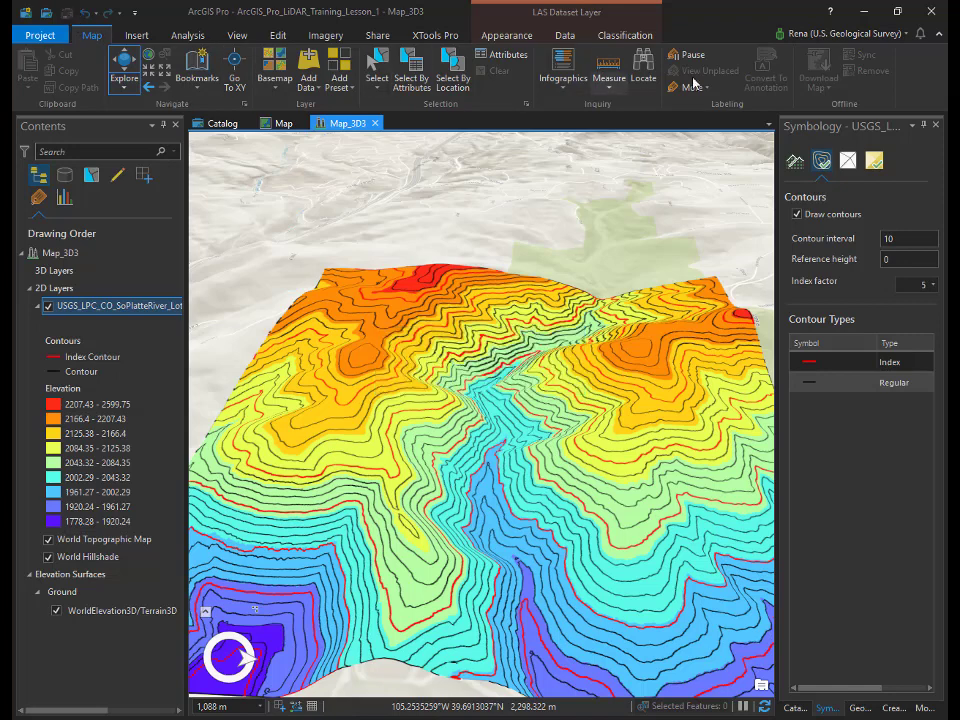
{"action": "left_click", "coordinate": [934, 14]}
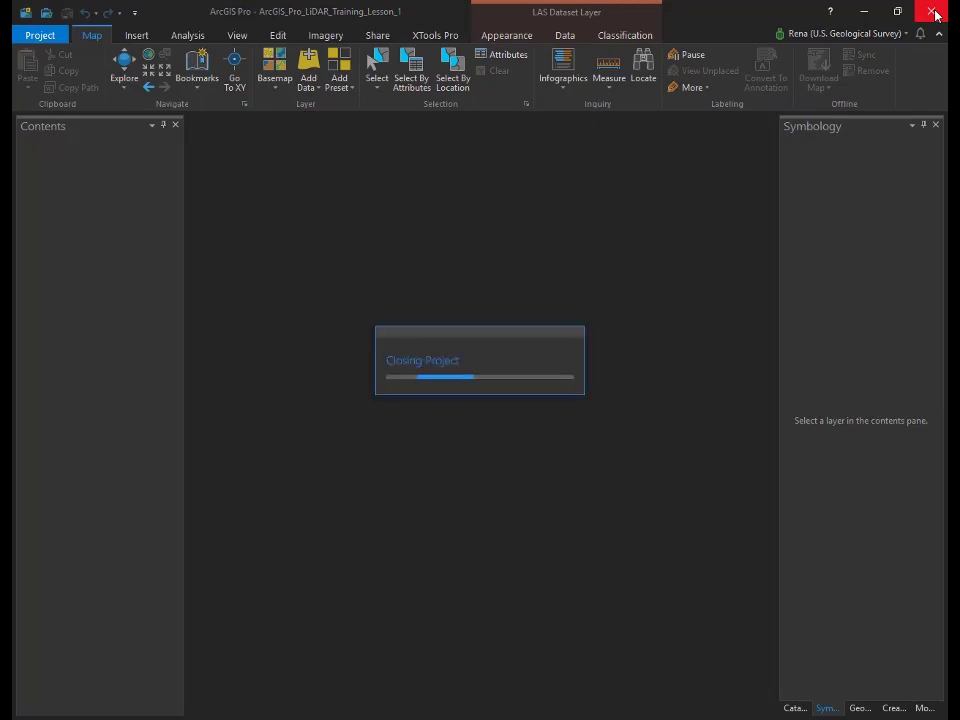